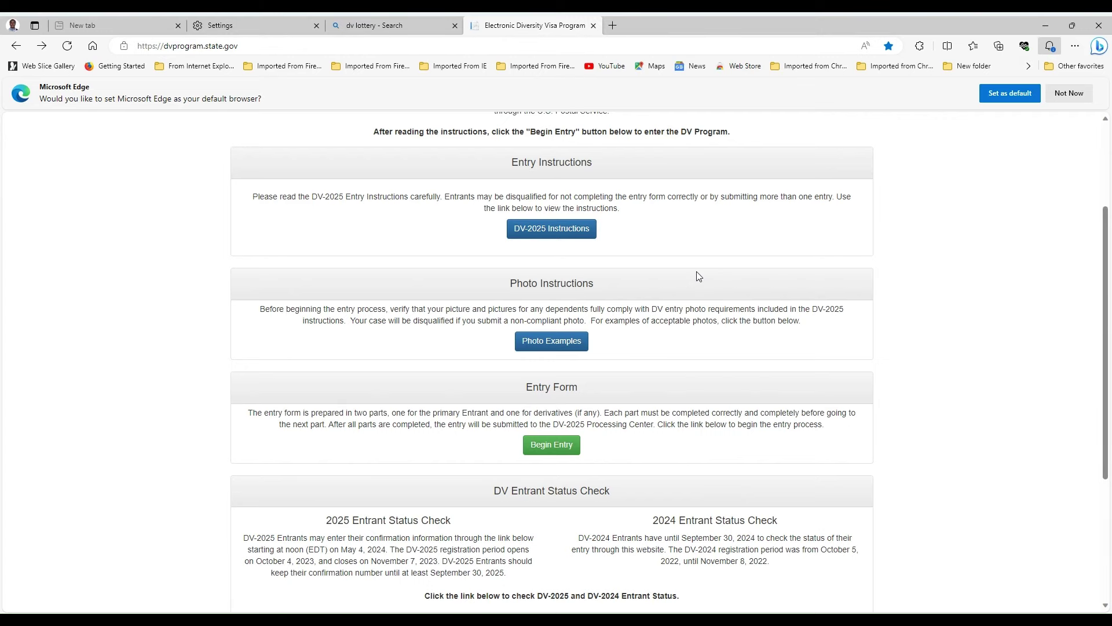
# - Begin the DV-2025 entry from the program's start page
pyautogui.scroll(3, 699, 276)
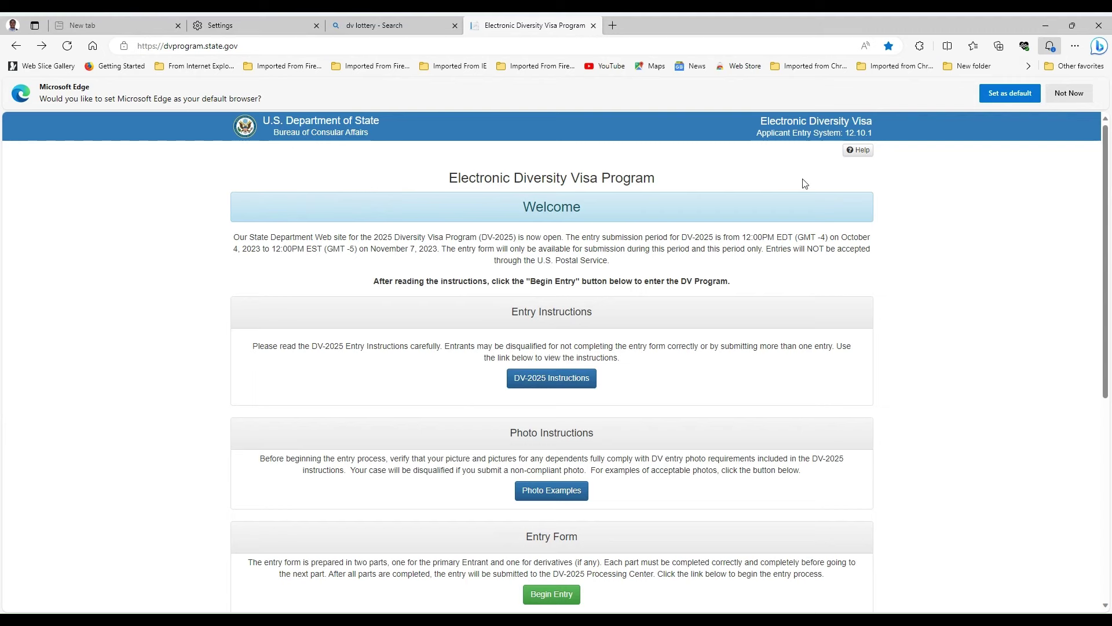
pyautogui.scroll(-1, 814, 281)
pyautogui.scroll(-1, 814, 281)
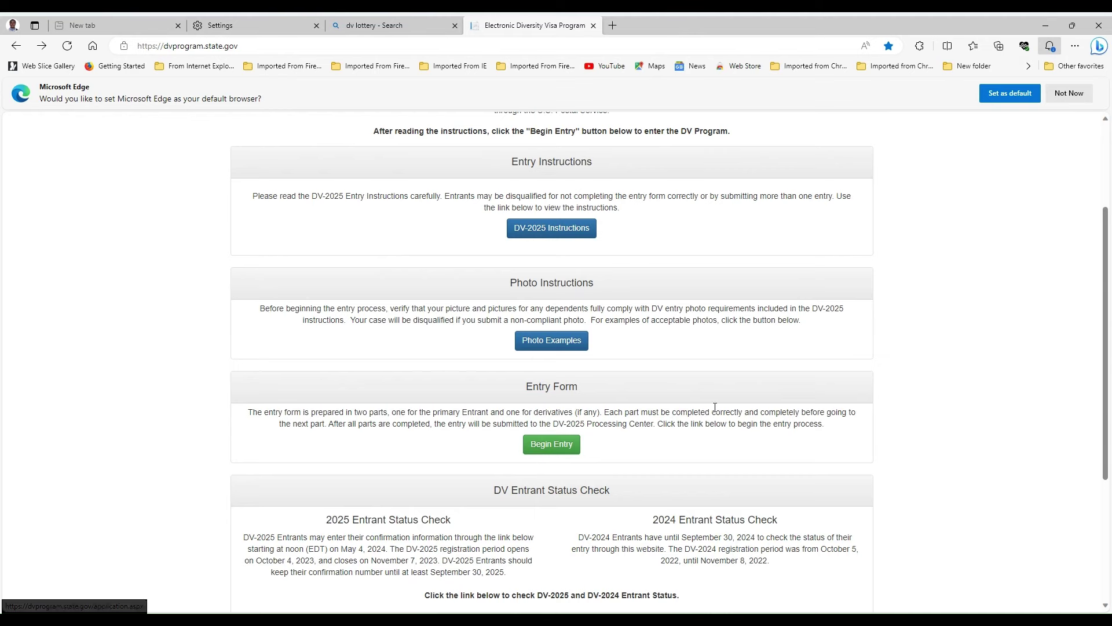
pyautogui.scroll(2, 735, 384)
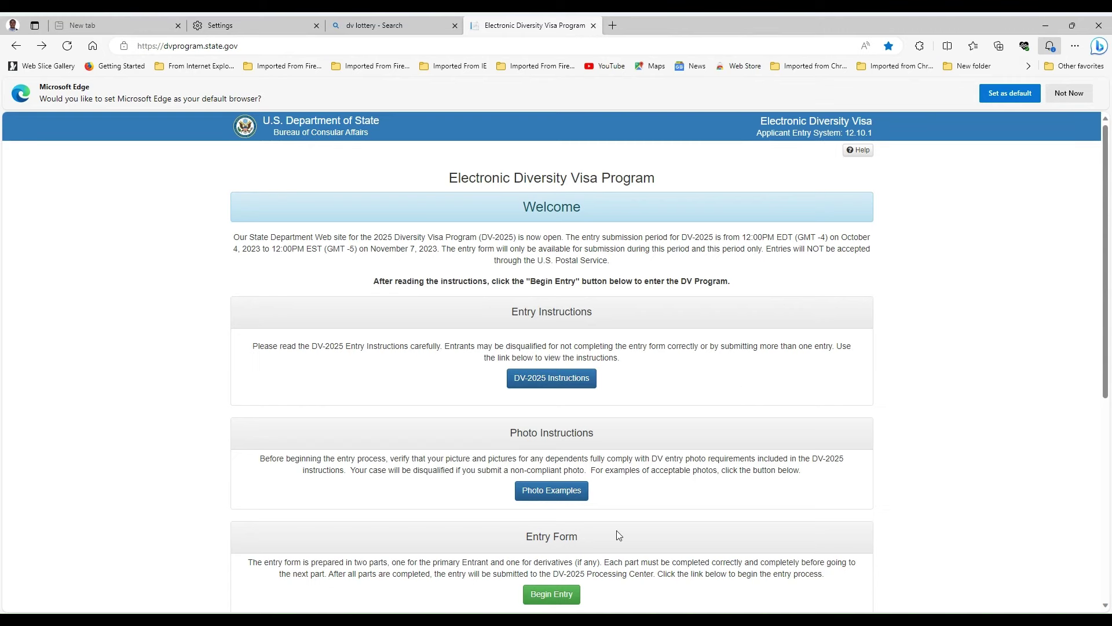
pyautogui.scroll(-5, 572, 339)
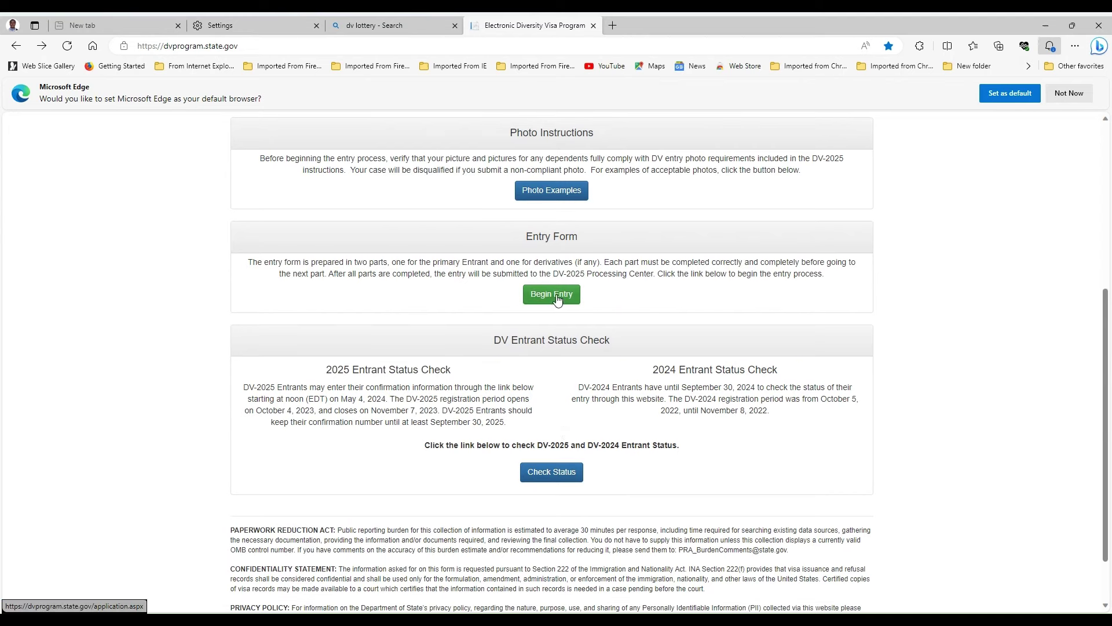
pyautogui.click(556, 294)
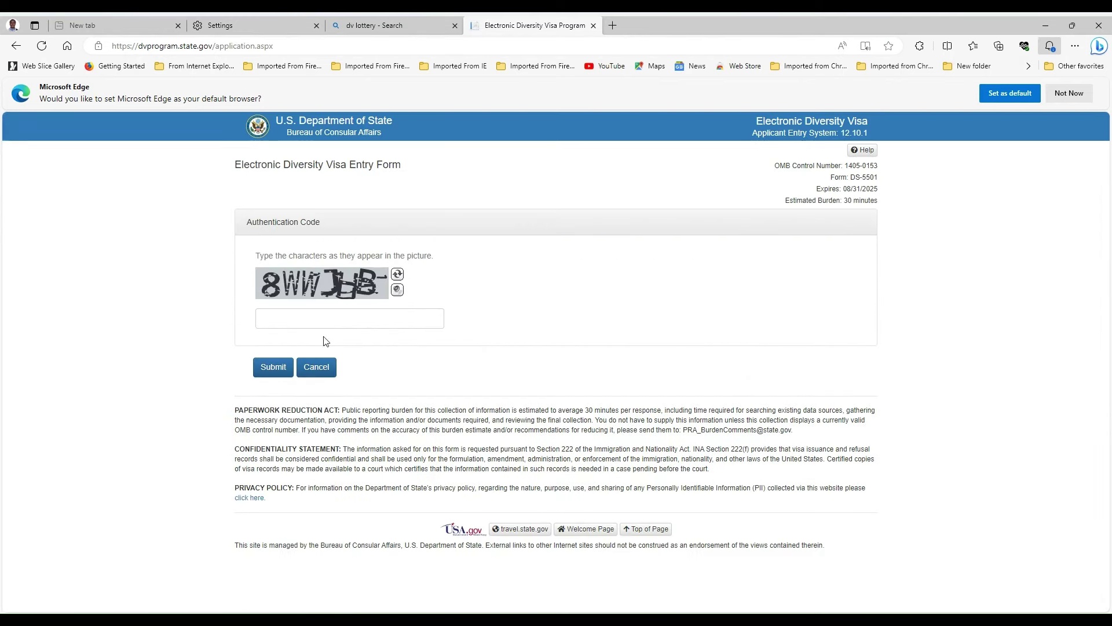
# - Enter the displayed CAPTCHA authentication code and submit it
pyautogui.click(297, 318)
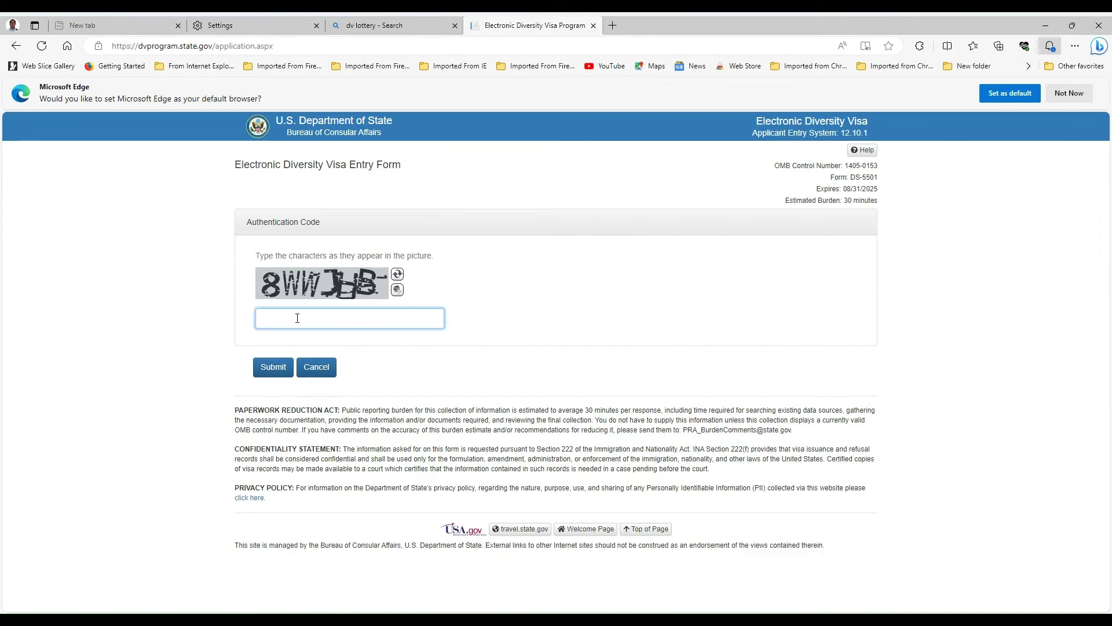
pyautogui.write('8WWJ')
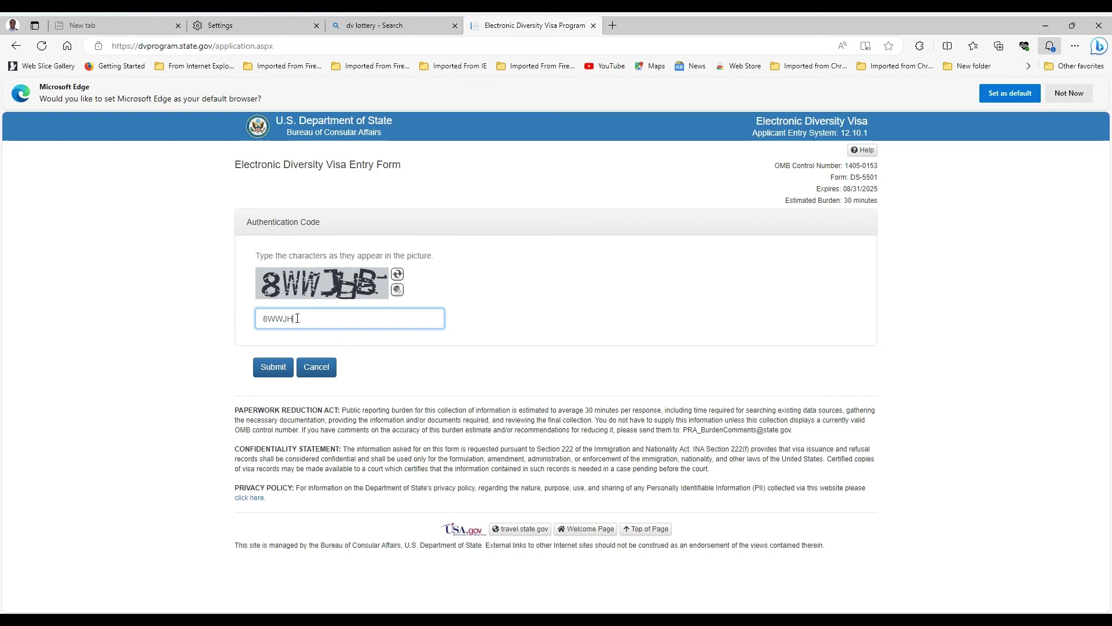
pyautogui.write('H')
pyautogui.click(273, 367)
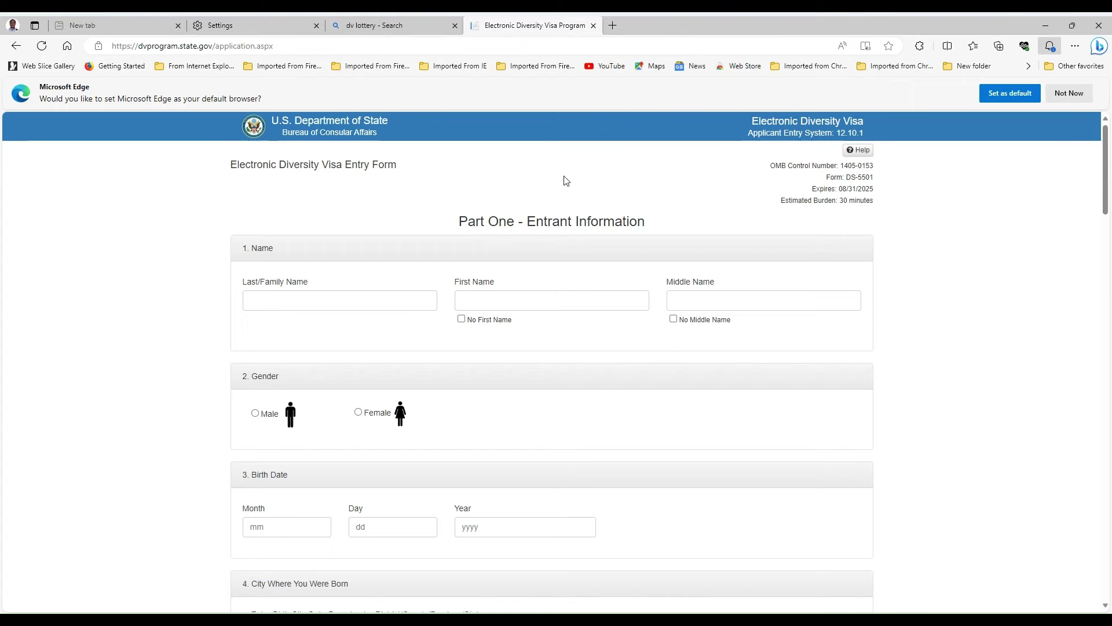
pyautogui.scroll(-20, 566, 180)
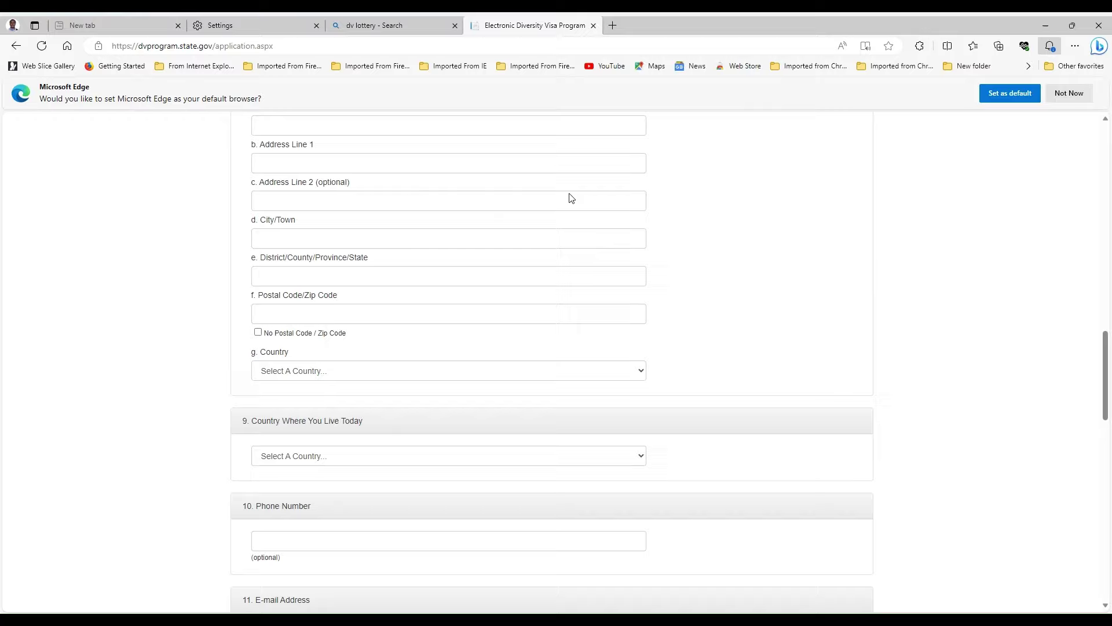
pyautogui.scroll(-10, 568, 198)
pyautogui.scroll(20, 541, 211)
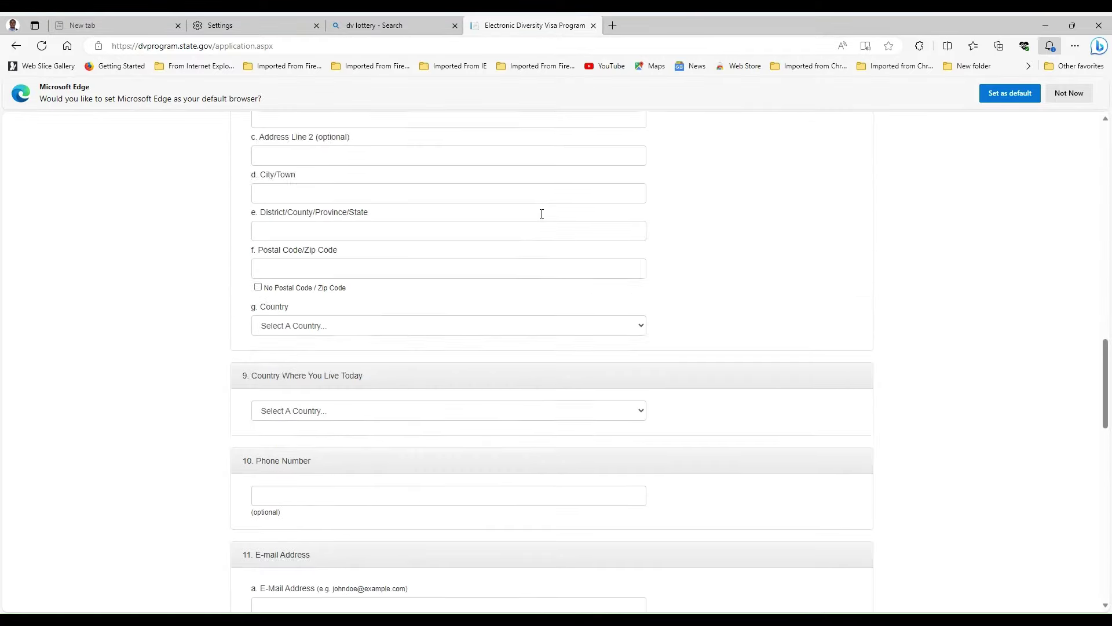
pyautogui.scroll(15, 542, 214)
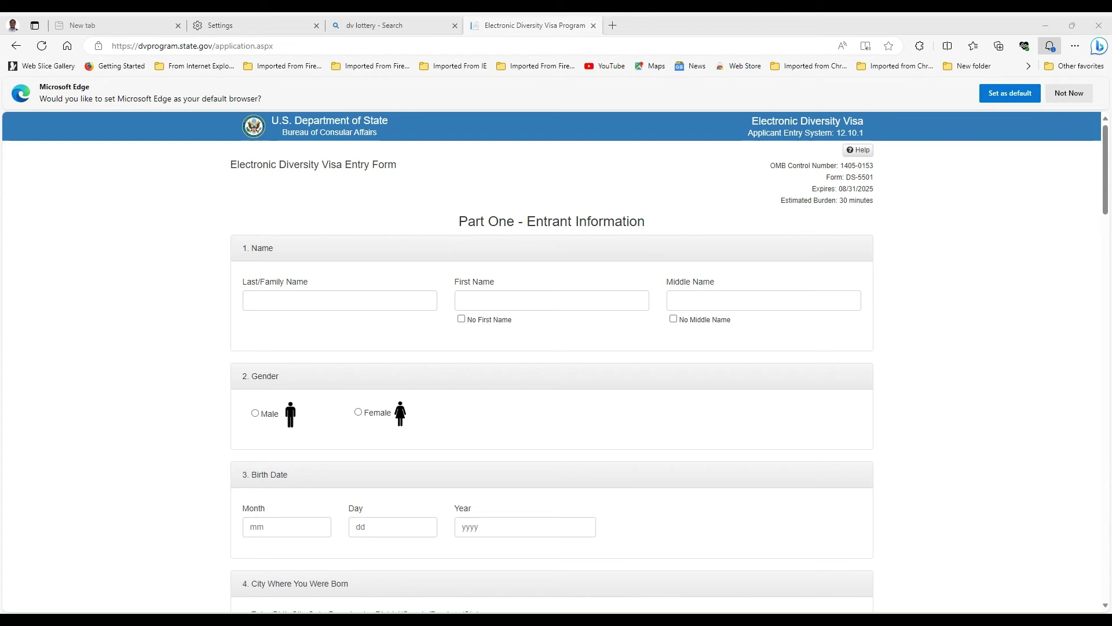
# - Paste the entrant's copied last, first and middle names into the Name fields
pyautogui.click(284, 301)
pyautogui.rightClick(284, 301)
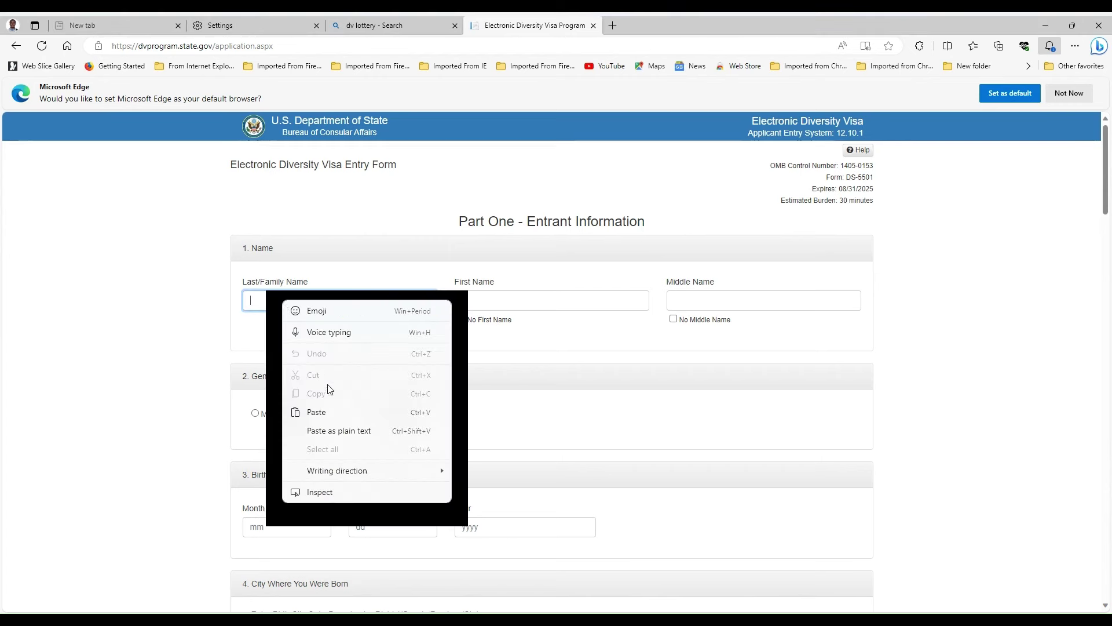
pyautogui.click(323, 416)
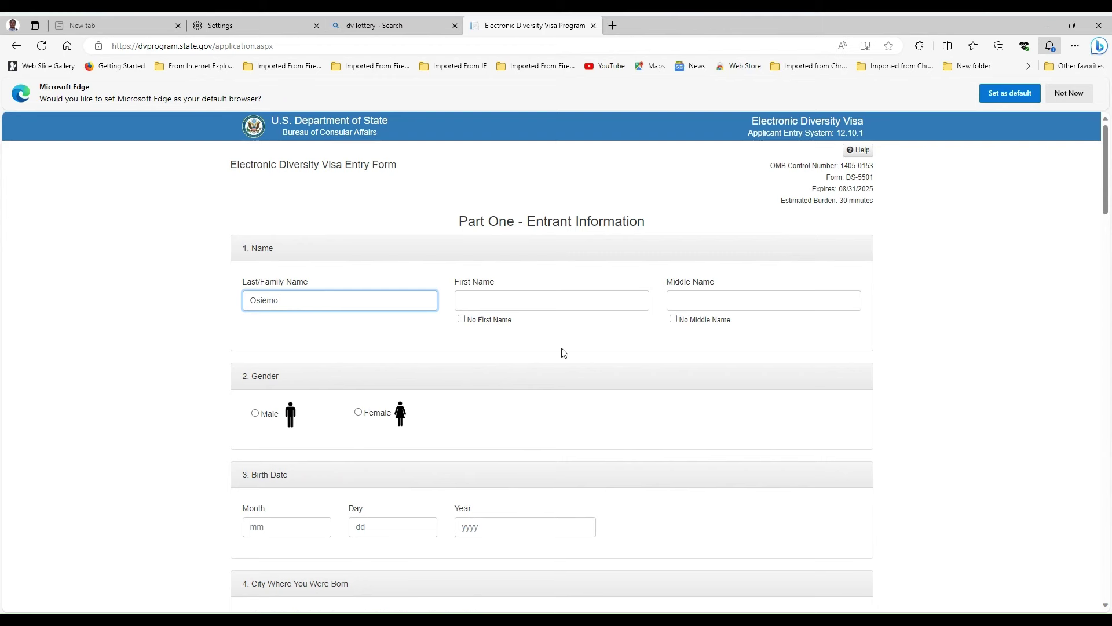
pyautogui.click(607, 341)
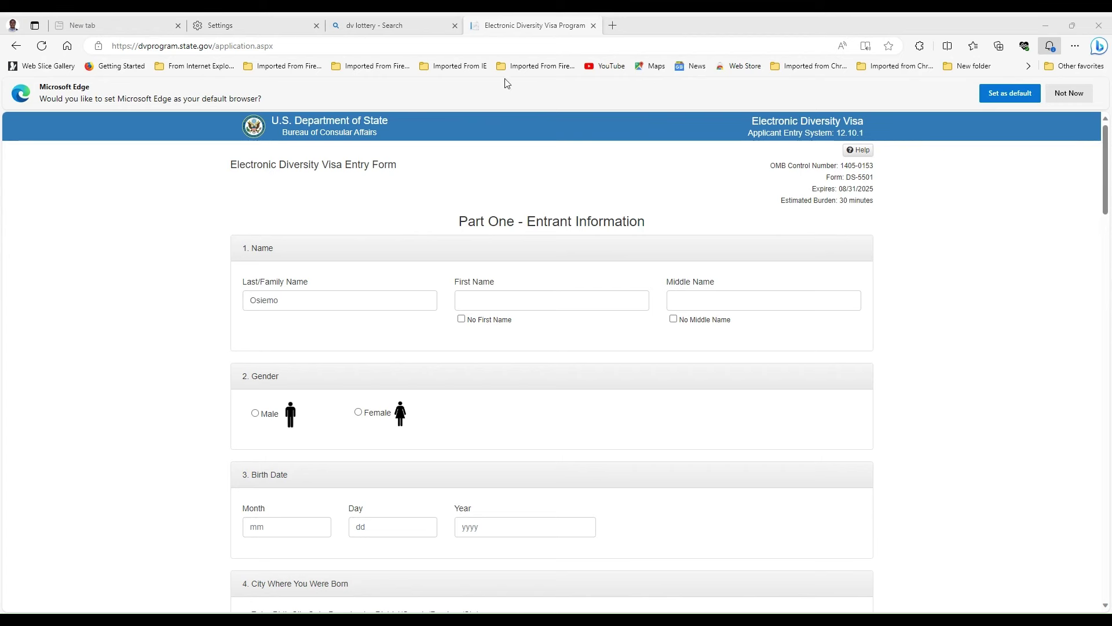
pyautogui.click(486, 297)
pyautogui.rightClick(486, 297)
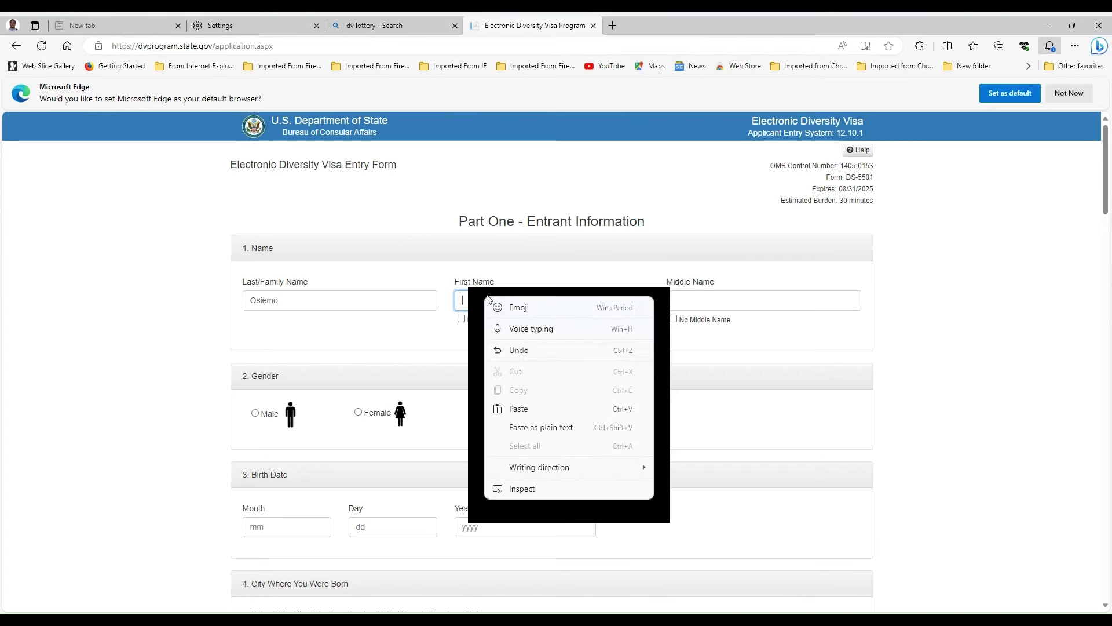
pyautogui.click(528, 414)
pyautogui.click(835, 349)
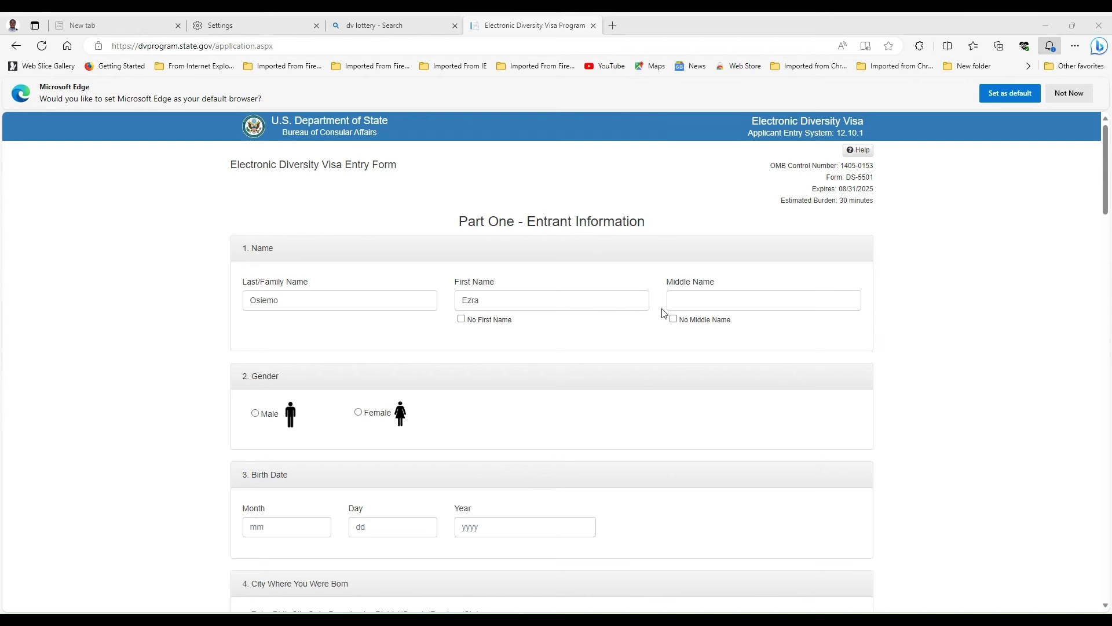
pyautogui.click(695, 300)
pyautogui.rightClick(697, 301)
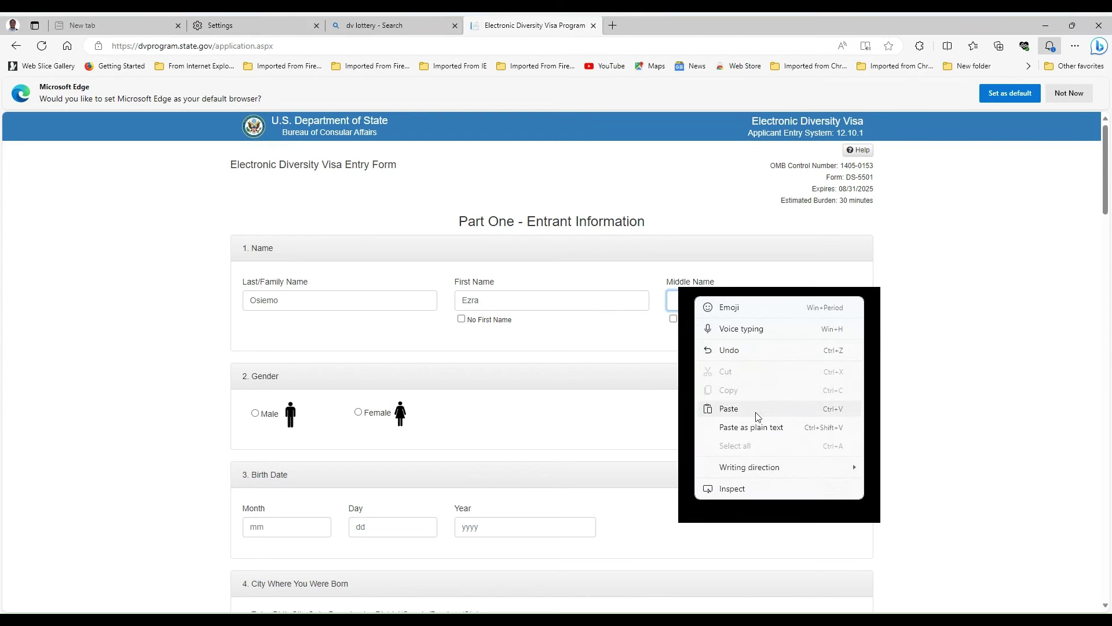
pyautogui.click(730, 408)
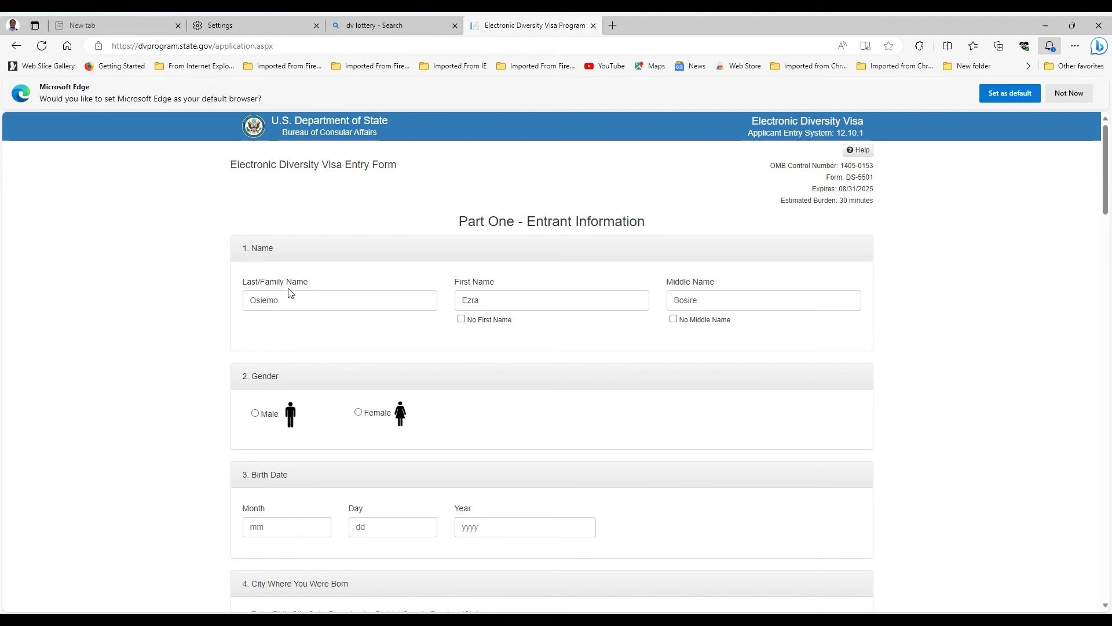
# - Set the entrant's gender to Male
pyautogui.click(256, 414)
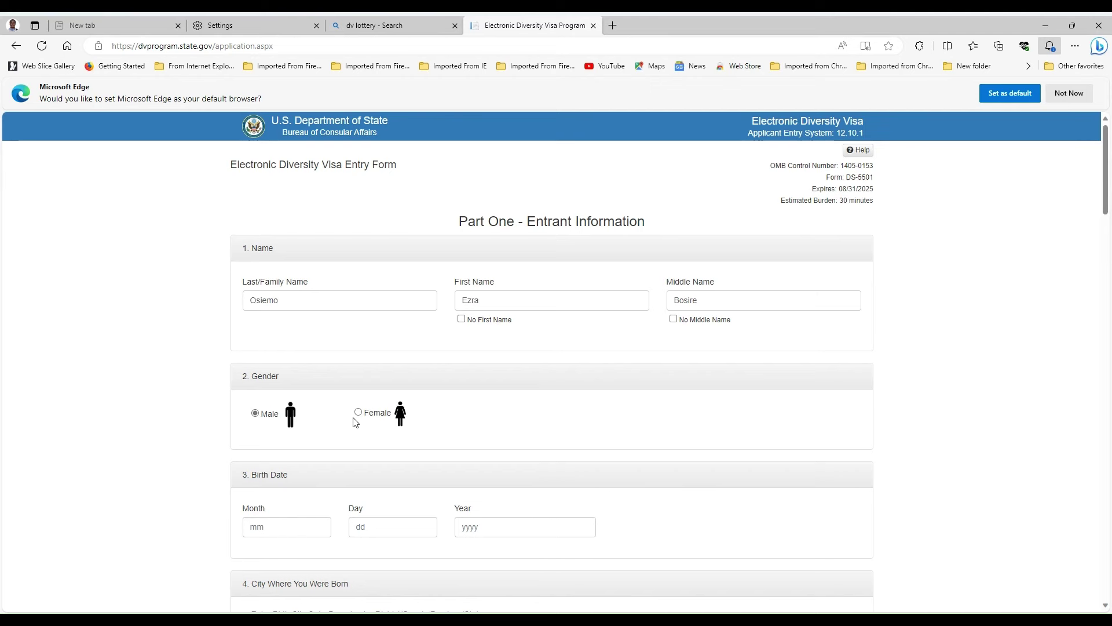
pyautogui.scroll(-1, 353, 422)
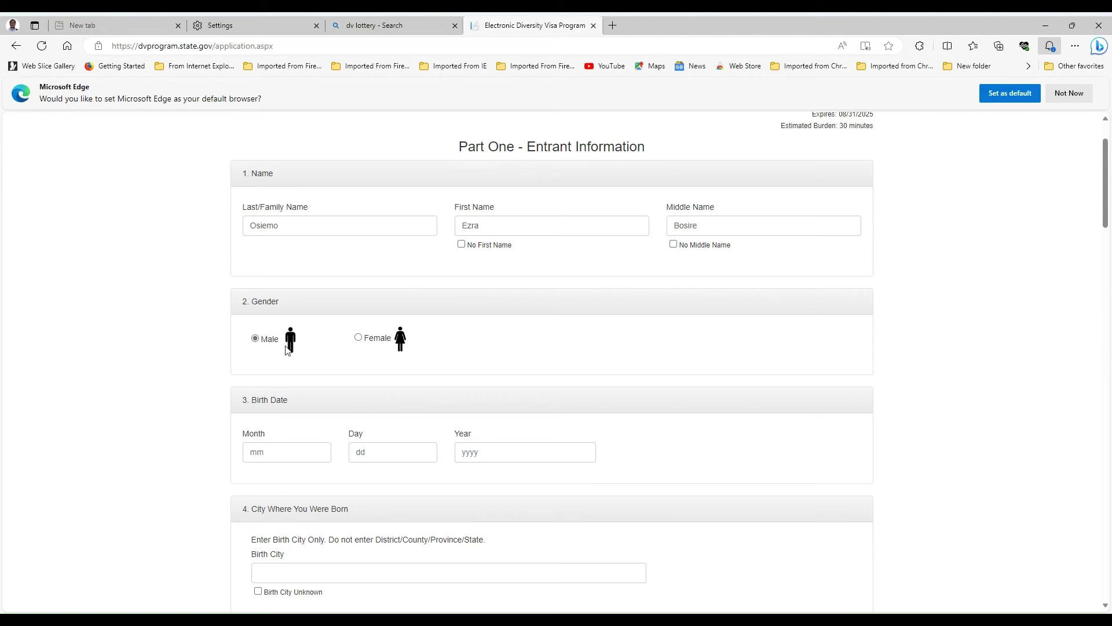
pyautogui.scroll(-1, 286, 349)
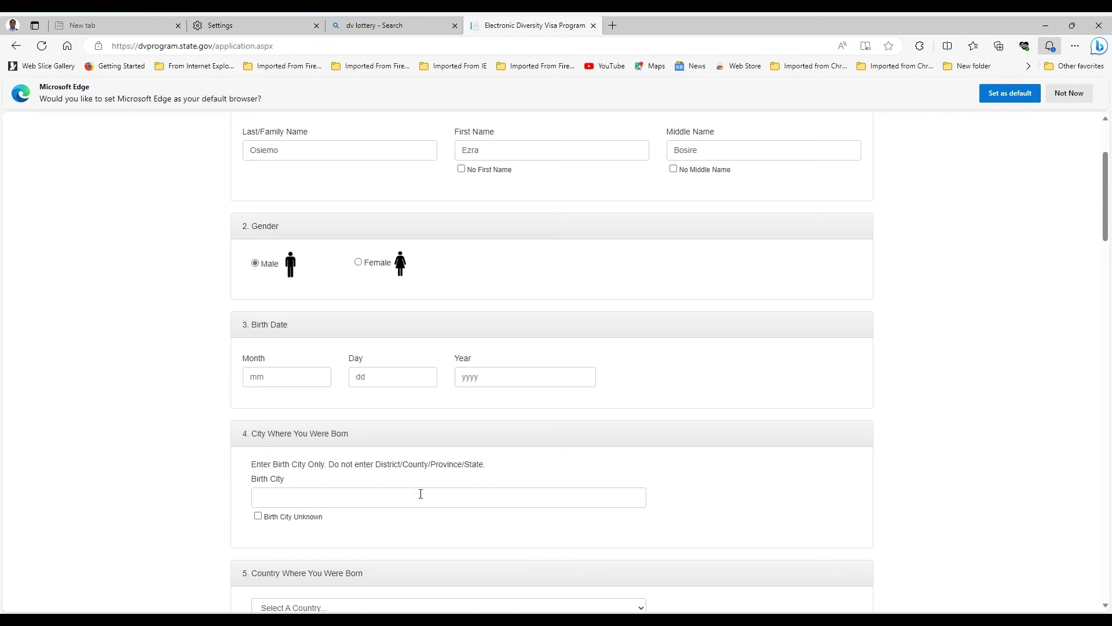
pyautogui.click(282, 378)
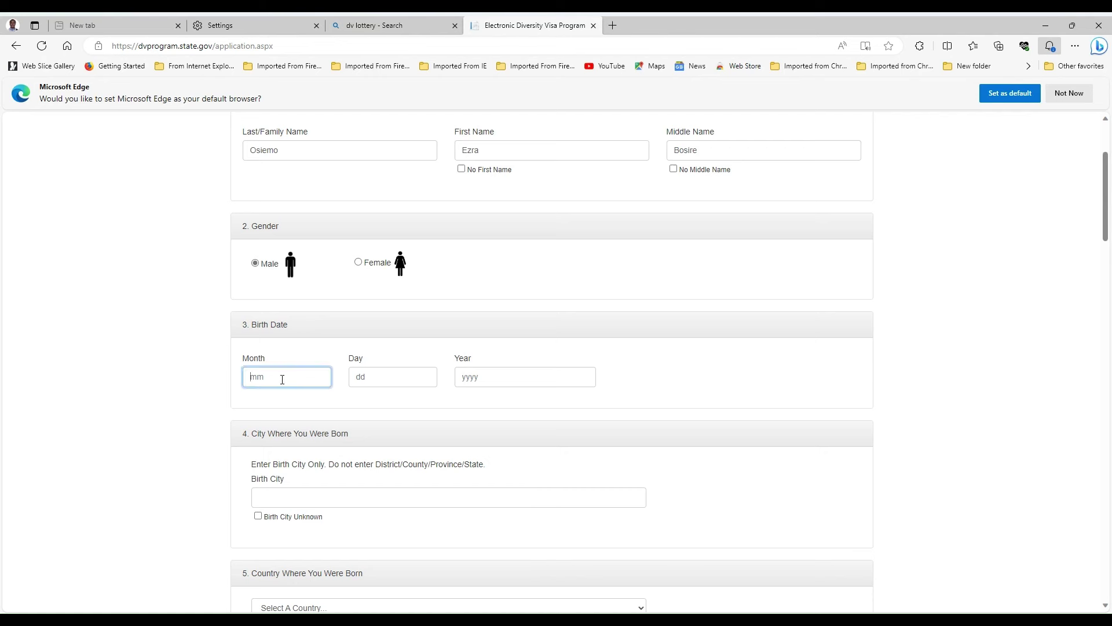
pyautogui.write('09')
pyautogui.click(368, 372)
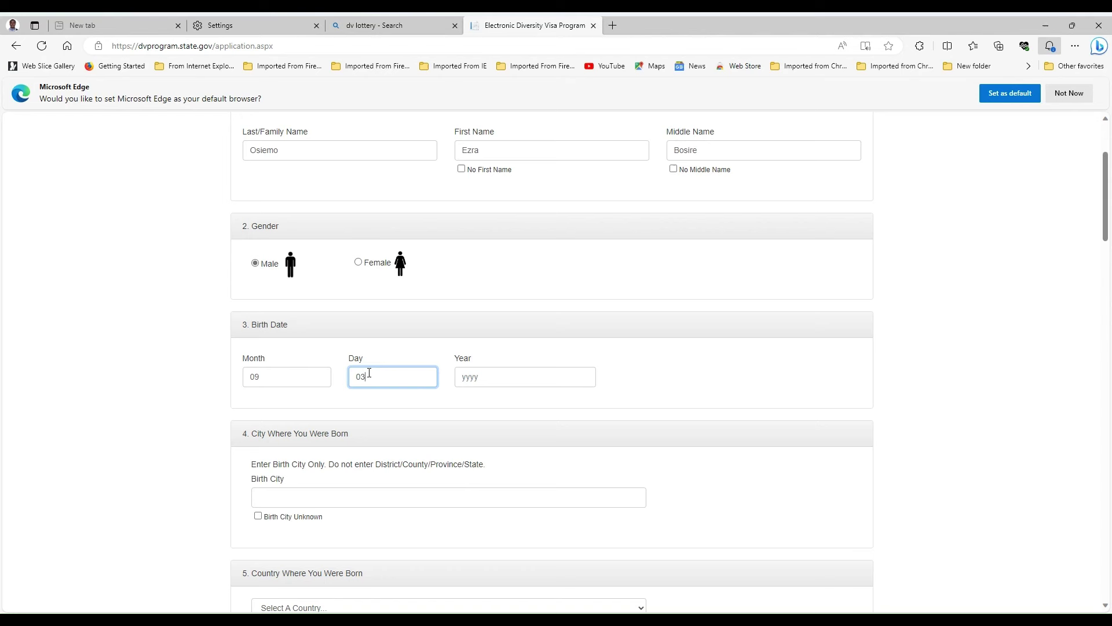
pyautogui.click(461, 373)
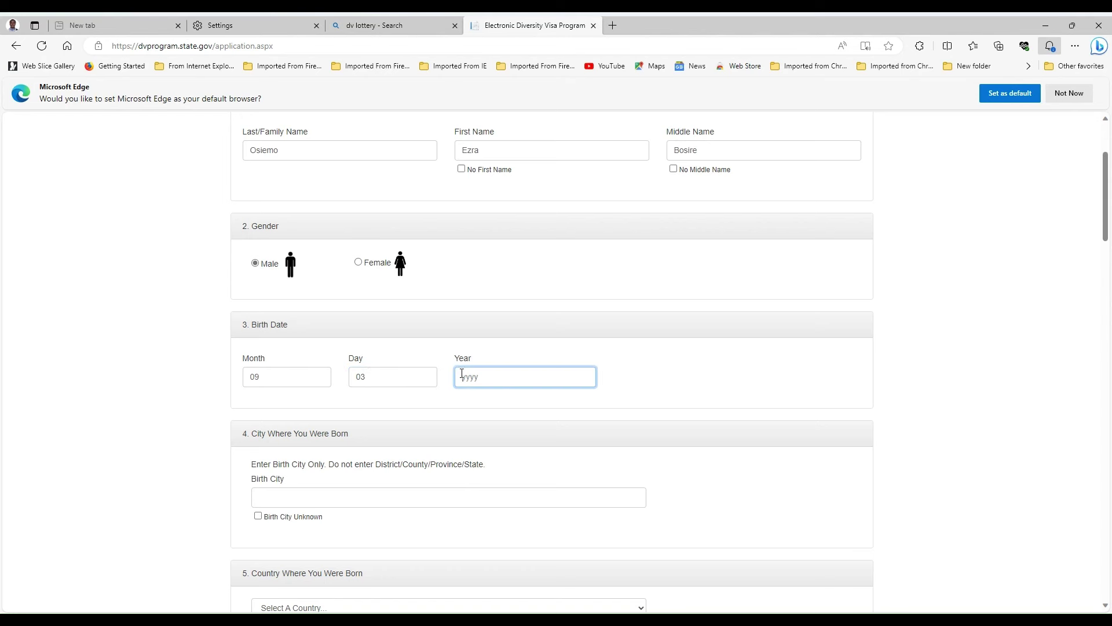
pyautogui.write('1998')
pyautogui.click(631, 391)
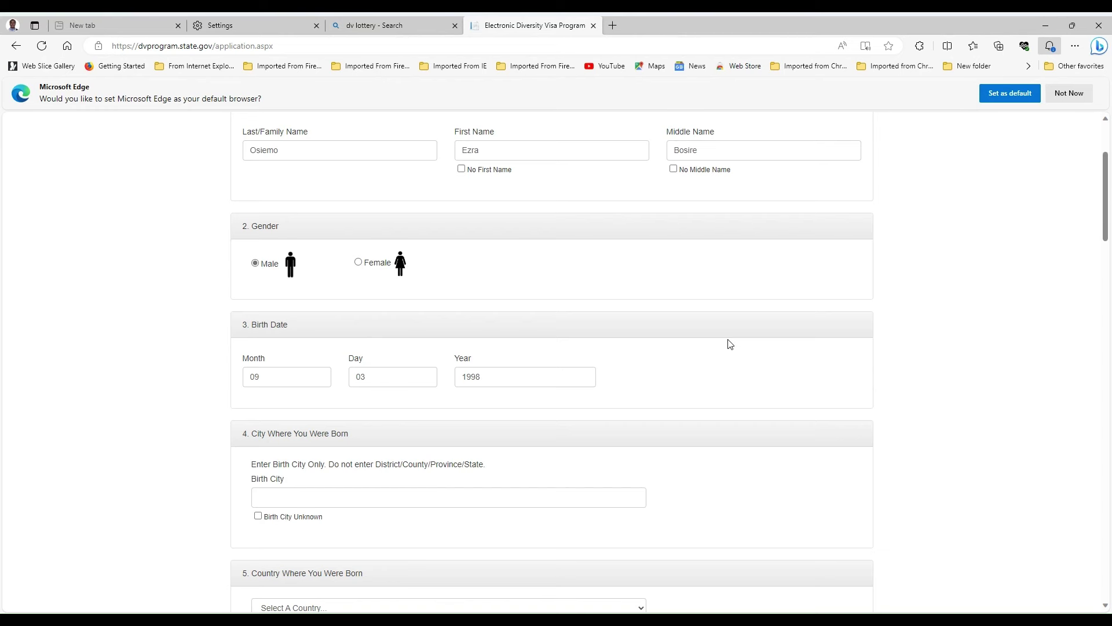
pyautogui.scroll(-1, 718, 339)
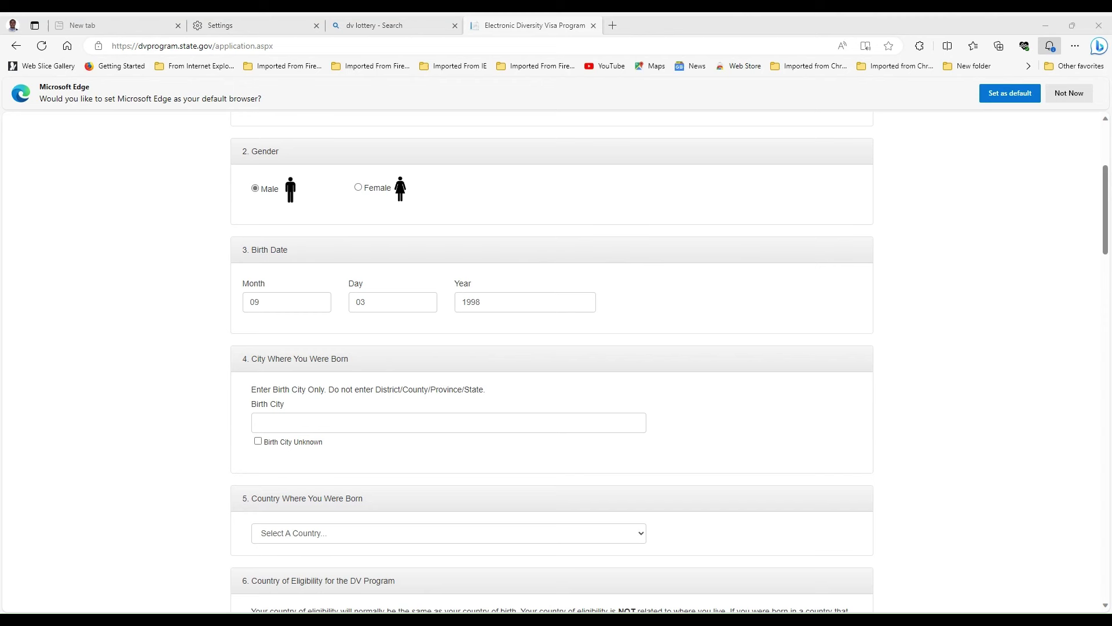
# - Paste the entrant's copied birth city into the Birth City field
pyautogui.click(281, 423)
pyautogui.rightClick(281, 423)
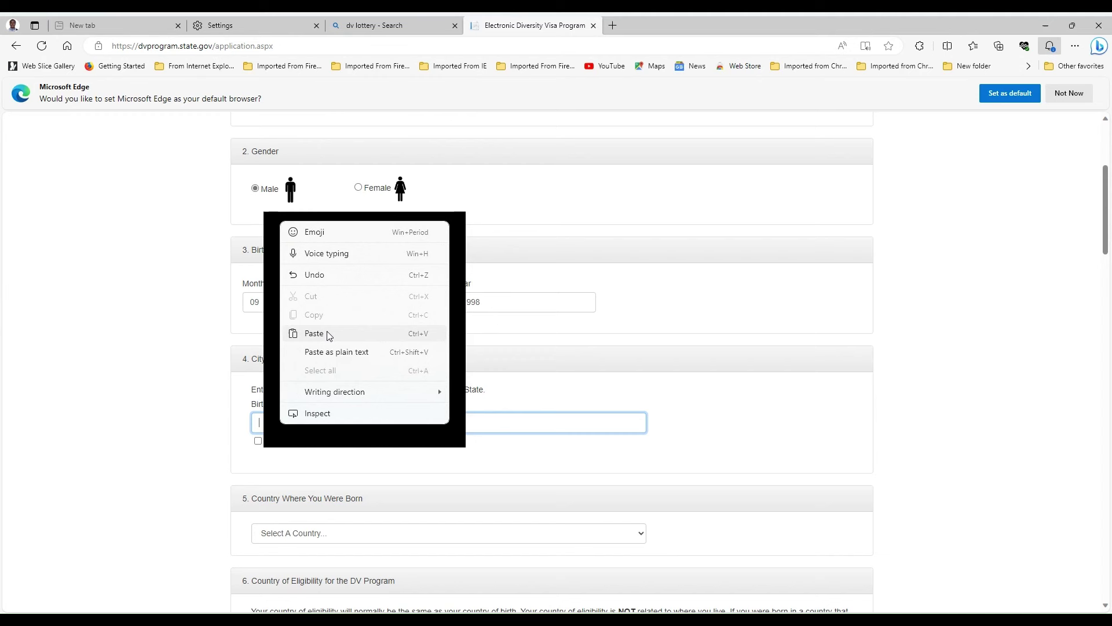
pyautogui.click(324, 331)
pyautogui.click(743, 439)
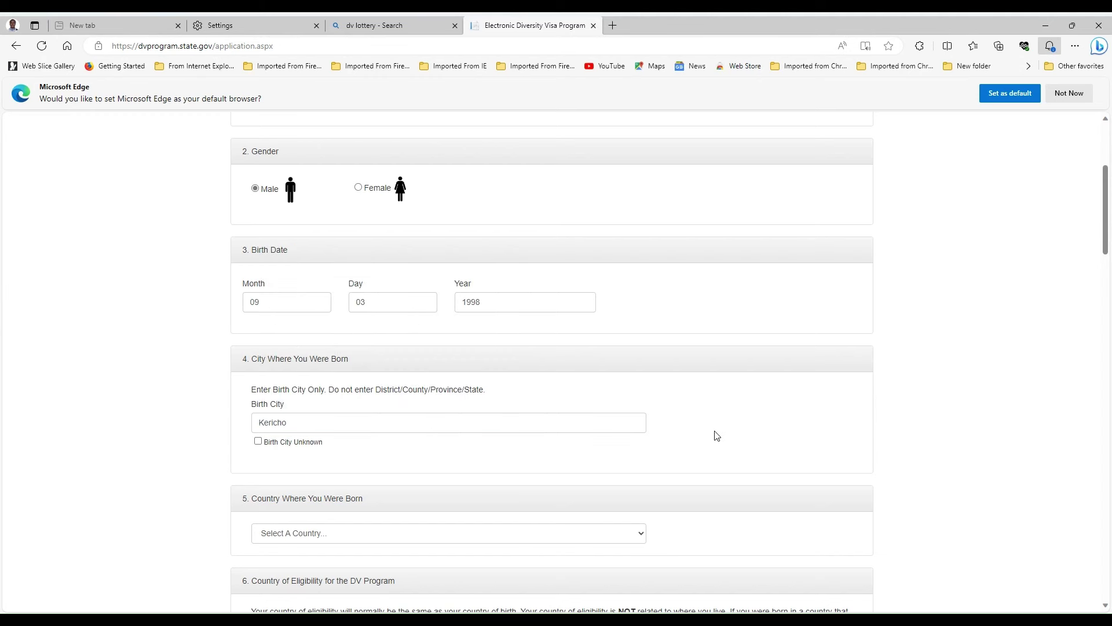
# - Choose Kenya as the birth country, then scroll down to Entrant Photograph
pyautogui.scroll(3, 596, 362)
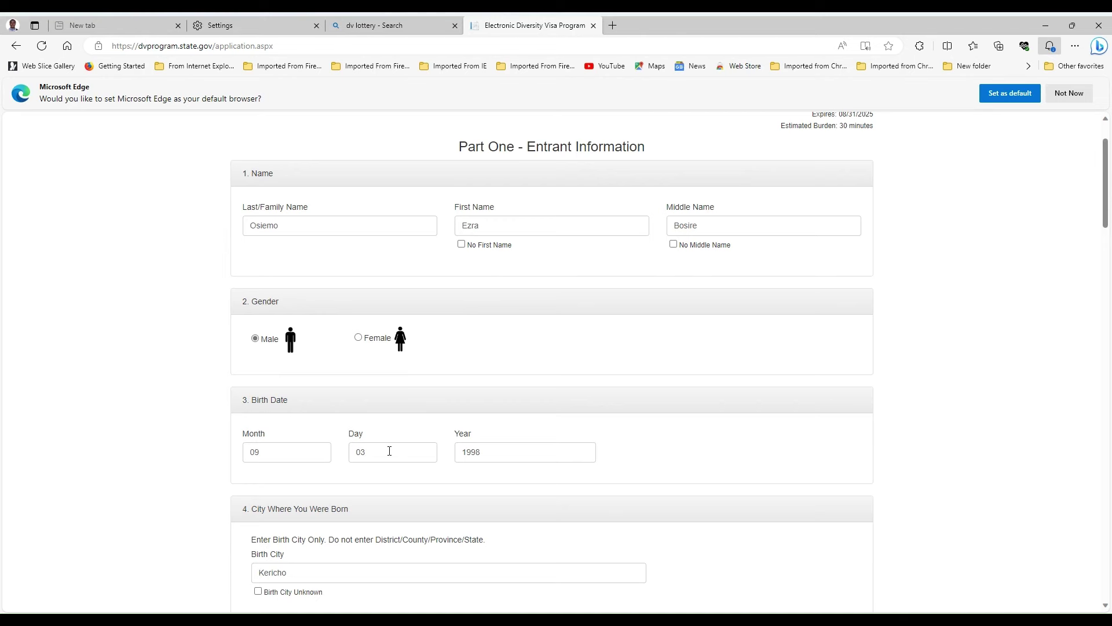
pyautogui.scroll(-3, 491, 440)
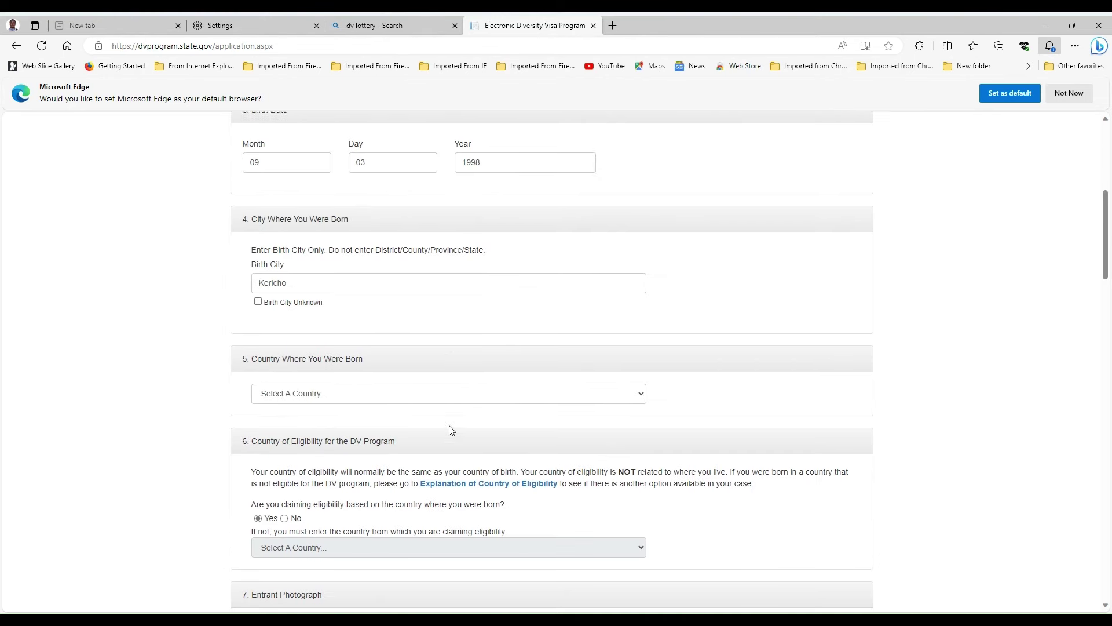
pyautogui.click(637, 387)
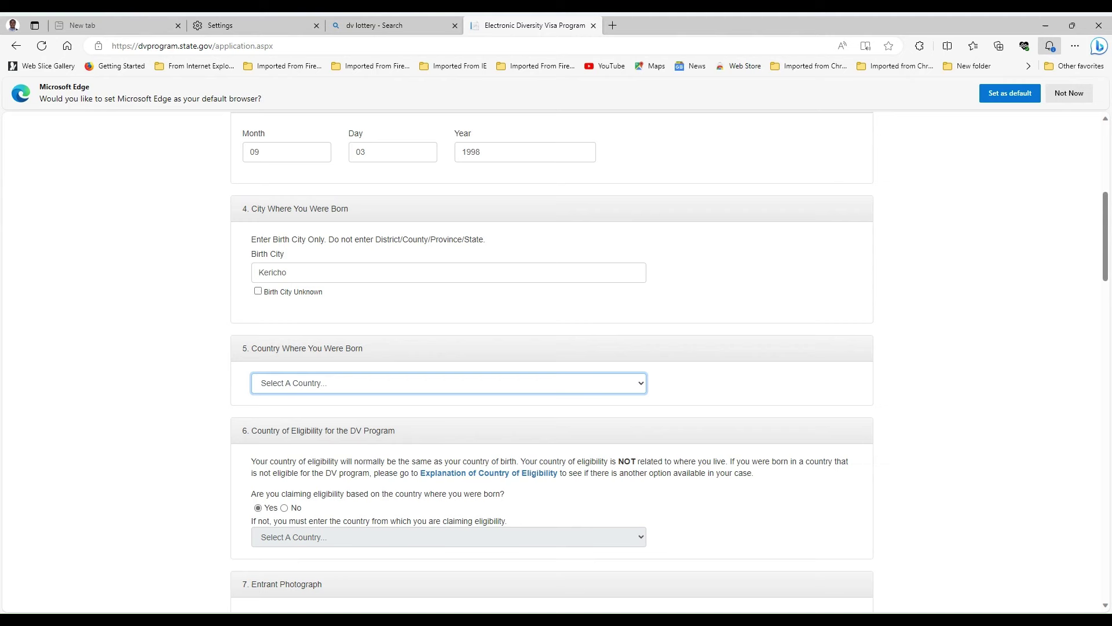
pyautogui.write('Kenya')
pyautogui.click(805, 385)
pyautogui.scroll(-2, 791, 383)
pyautogui.scroll(-1, 791, 384)
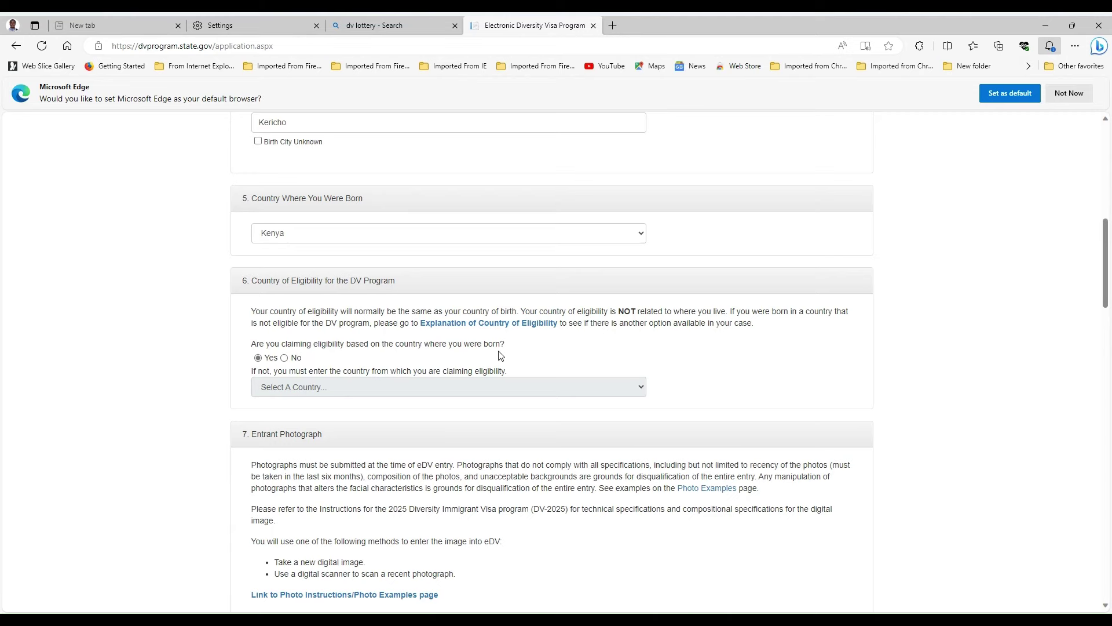
pyautogui.scroll(-3, 499, 354)
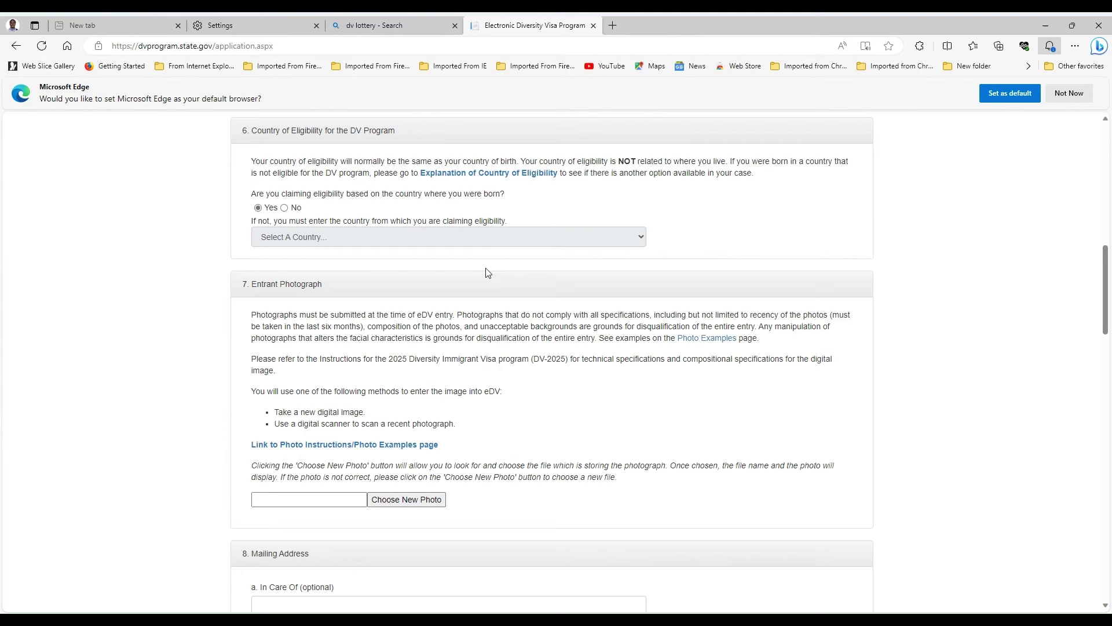
pyautogui.scroll(-1, 447, 328)
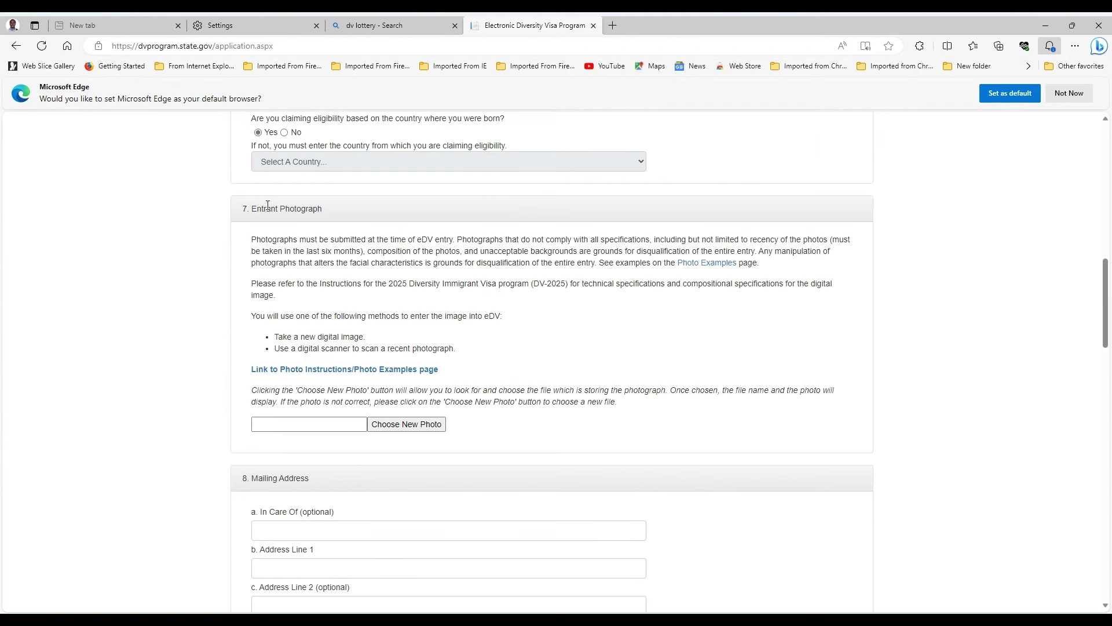
# - Upload the entrant's portrait photo file from the Desktop via Choose New Photo
pyautogui.click(418, 427)
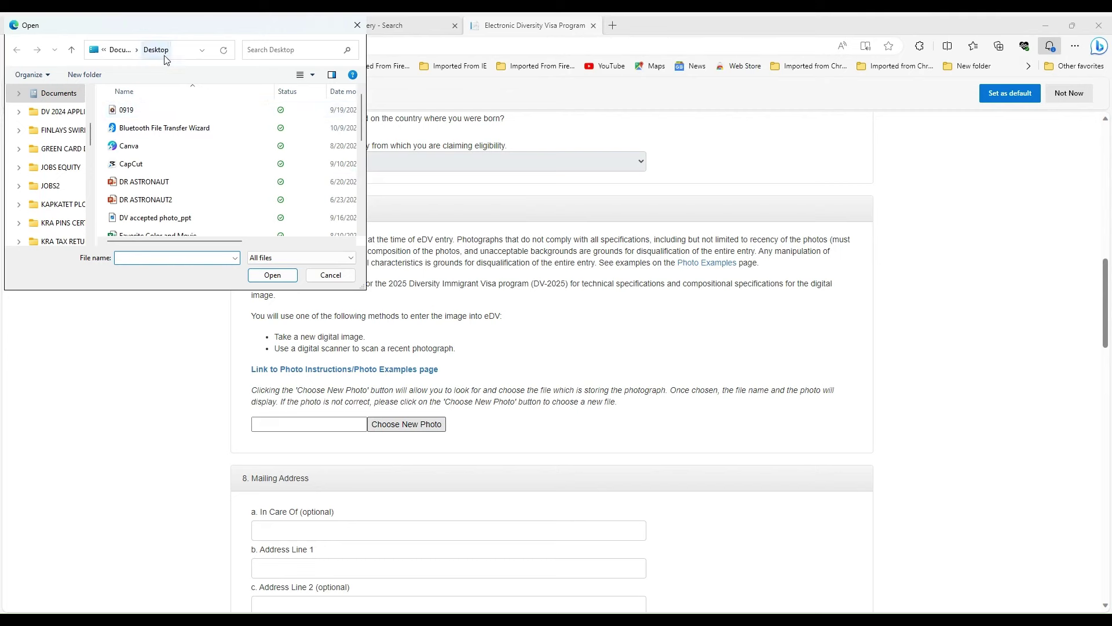
pyautogui.scroll(-1, 202, 184)
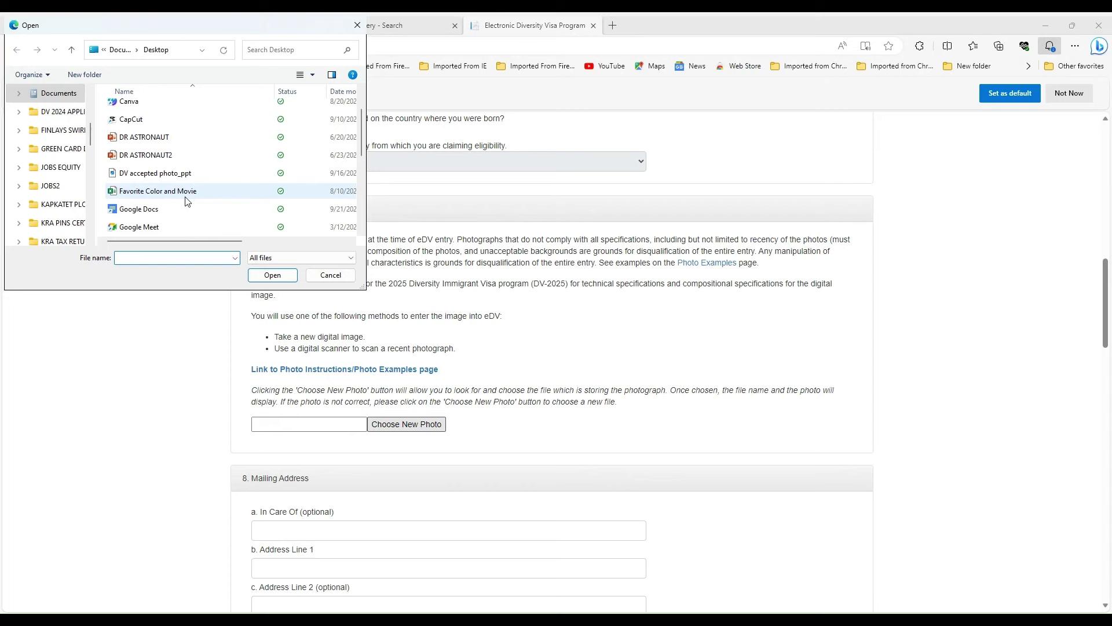
pyautogui.scroll(-1, 187, 171)
pyautogui.scroll(-2, 185, 176)
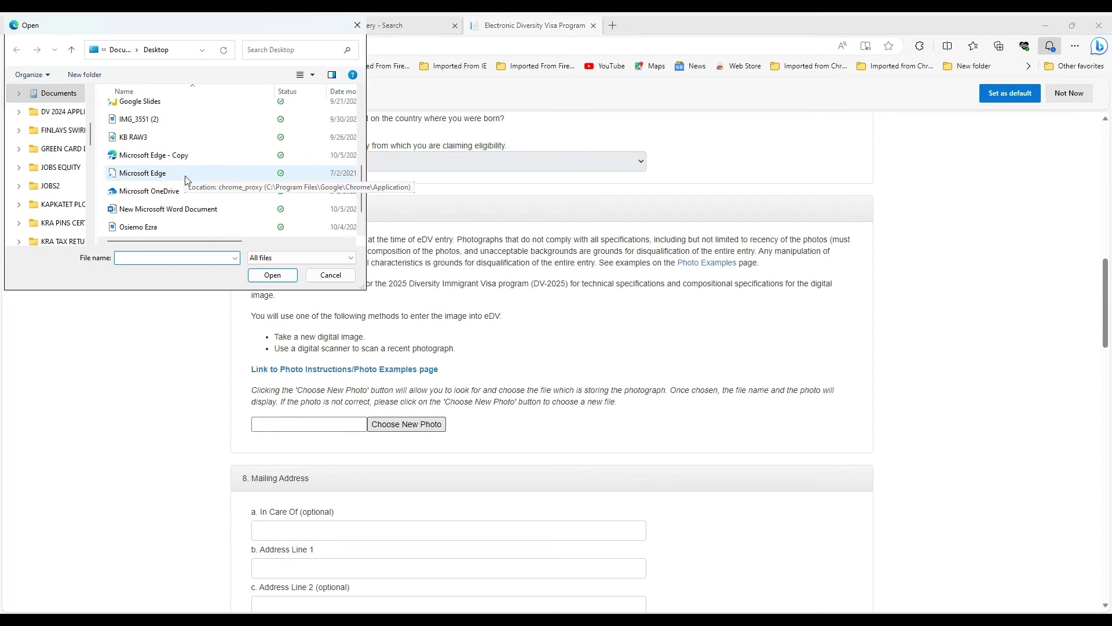
pyautogui.click(161, 193)
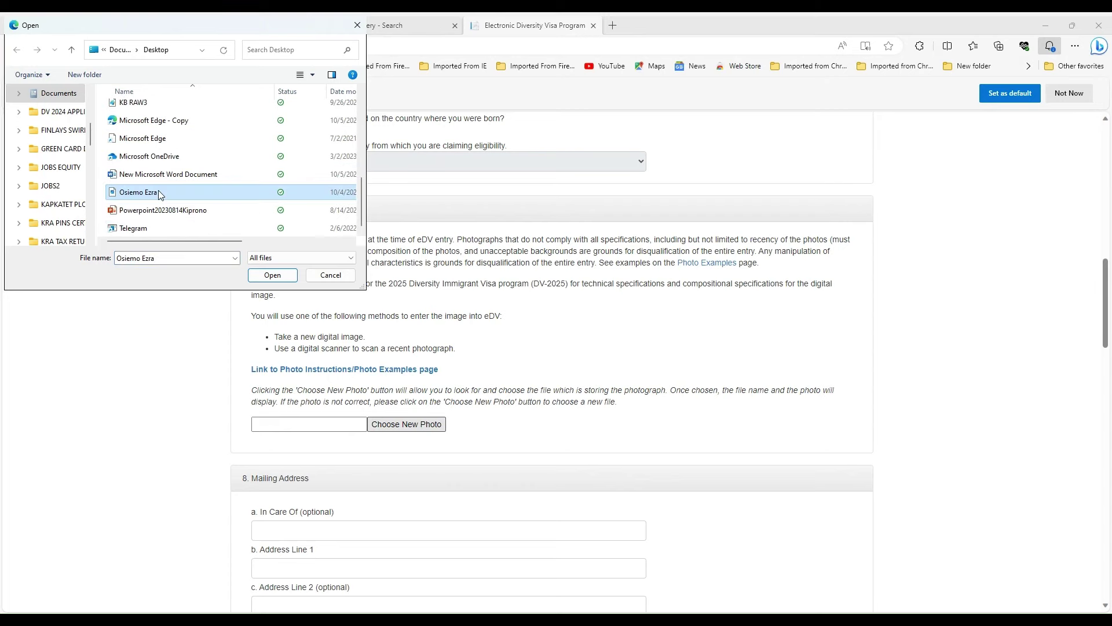
pyautogui.click(289, 276)
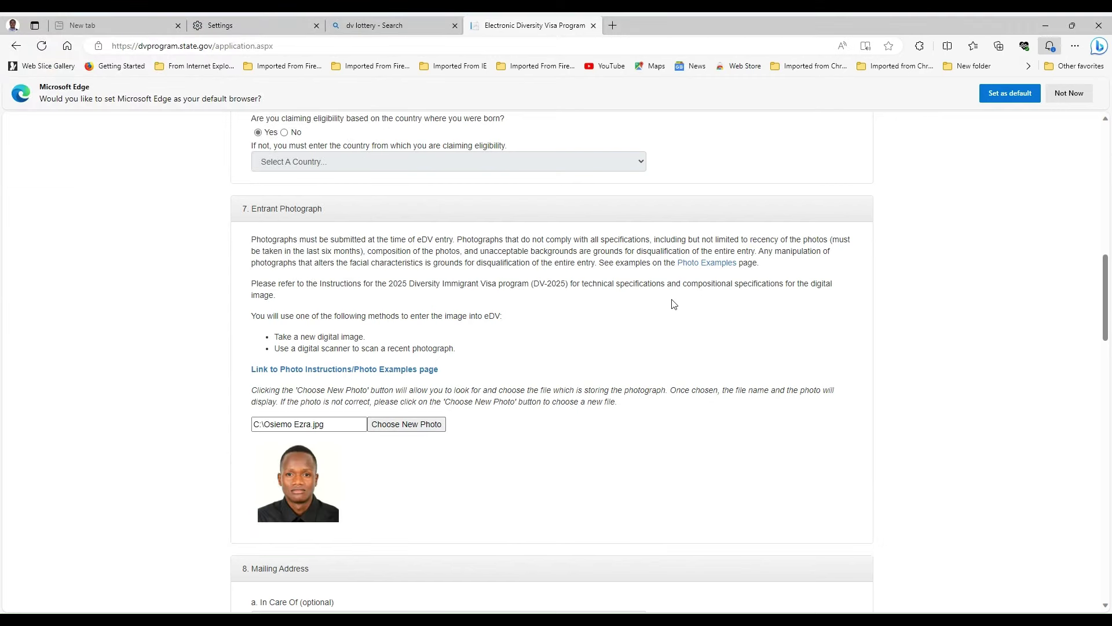
# - Type the entrant's full name into In Care Of, correcting the lowercase first attempt
pyautogui.scroll(-5, 672, 305)
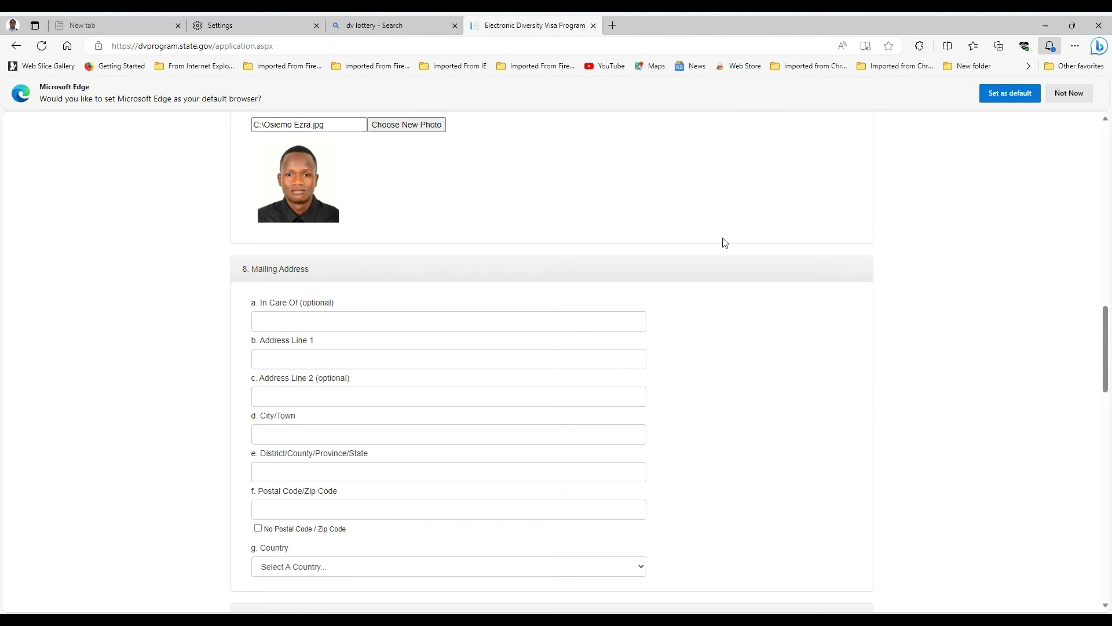
pyautogui.scroll(1, 674, 339)
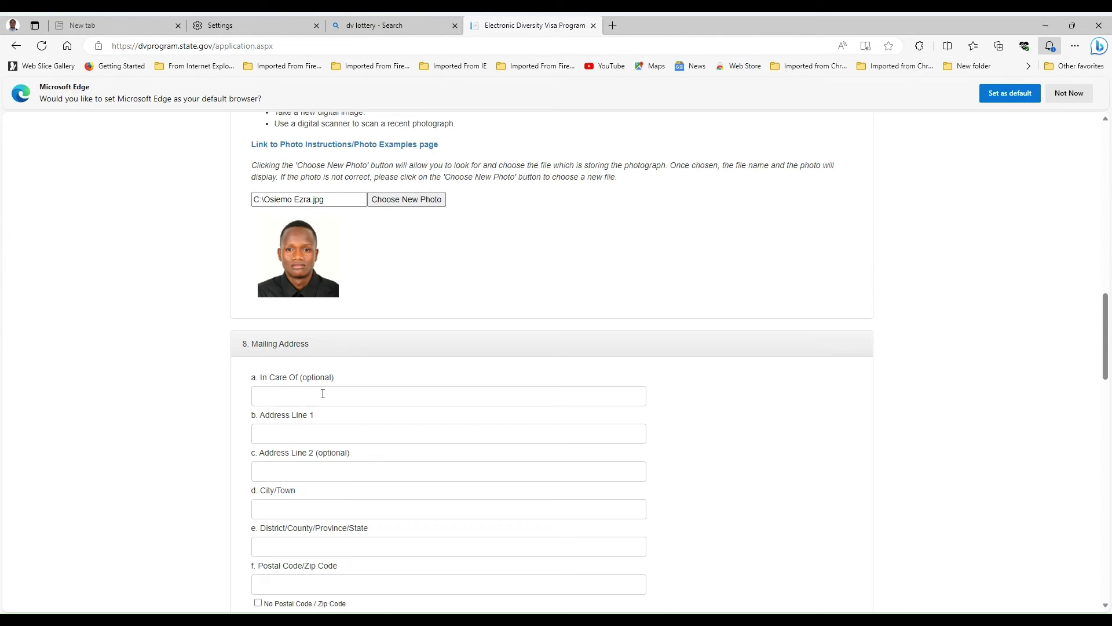
pyautogui.click(269, 398)
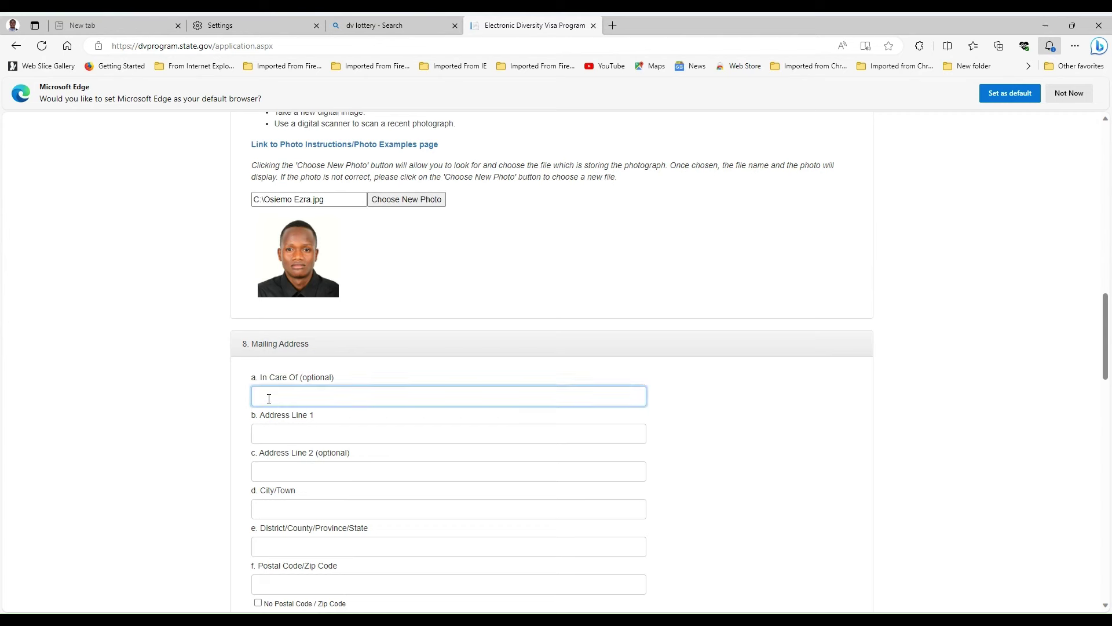
pyautogui.write('ezra')
pyautogui.press('BackSpace')
pyautogui.press('BackSpace')
pyautogui.click(661, 295)
pyautogui.scroll(15, 661, 295)
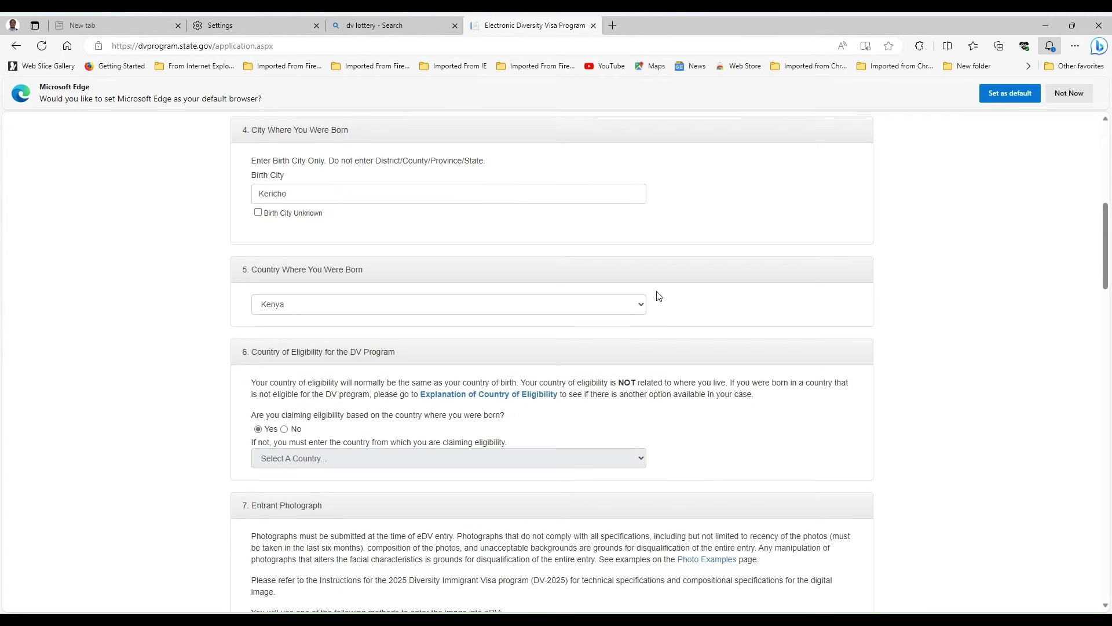
pyautogui.scroll(3, 360, 287)
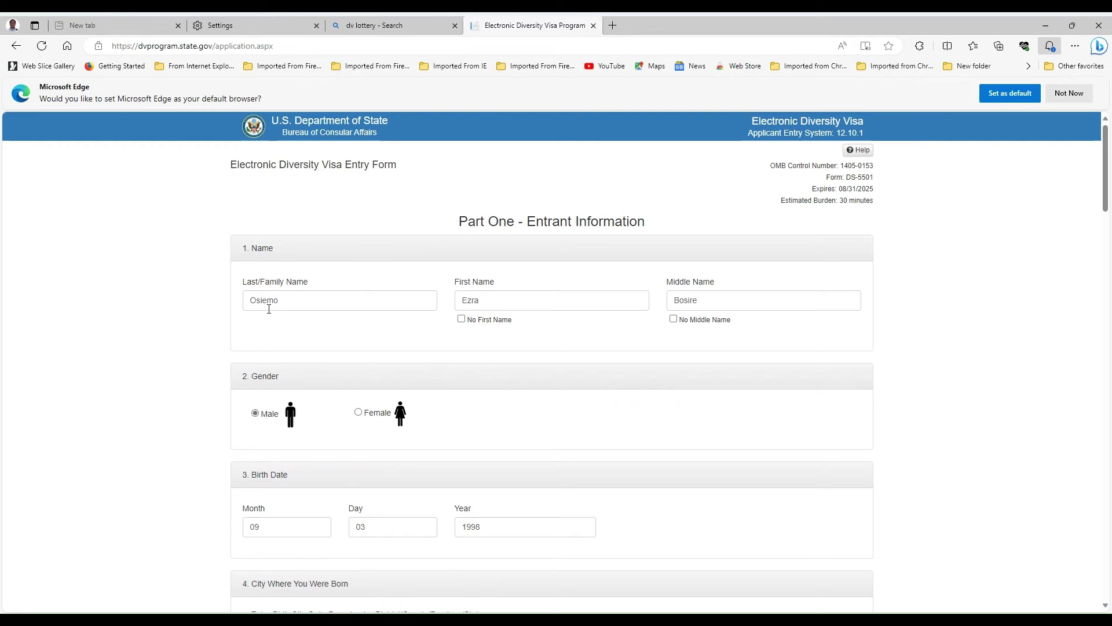
pyautogui.scroll(-12, 518, 297)
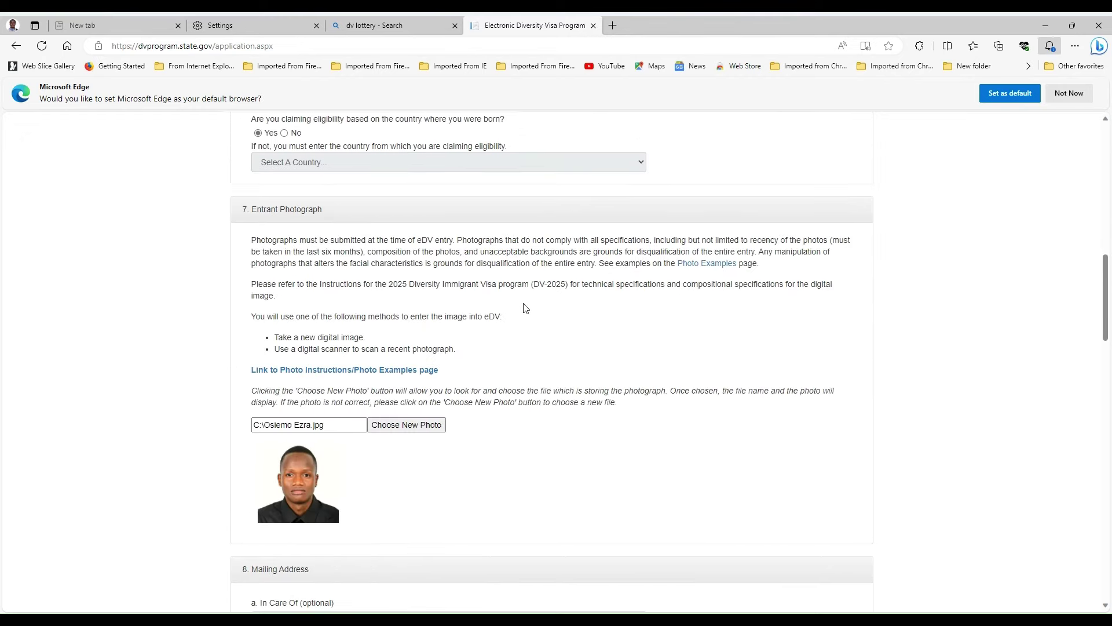
pyautogui.scroll(-3, 605, 320)
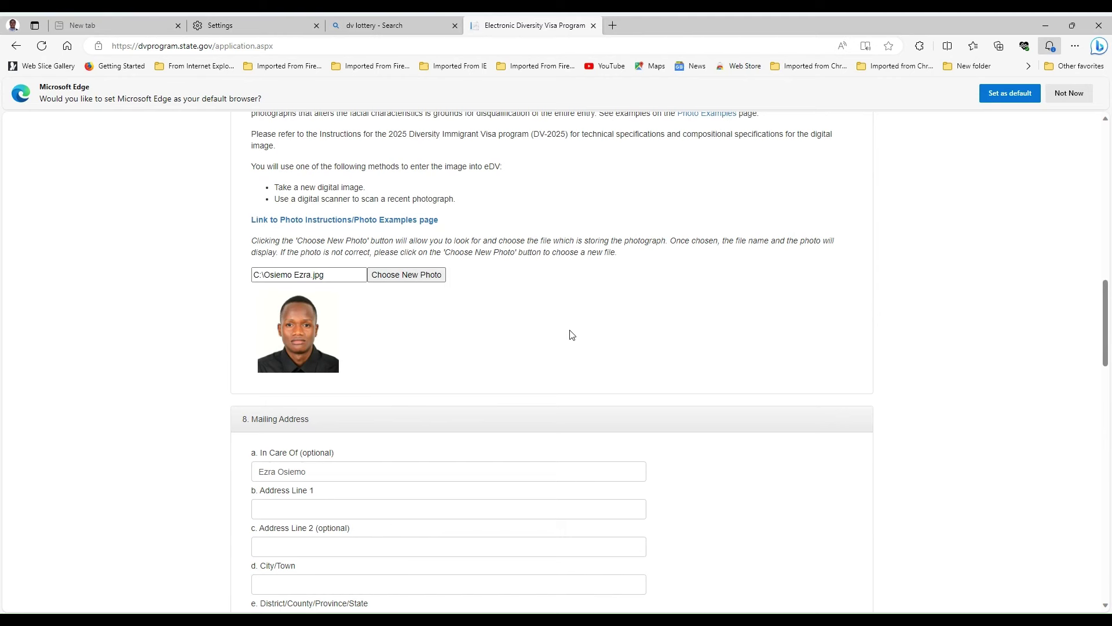
pyautogui.scroll(-3, 568, 333)
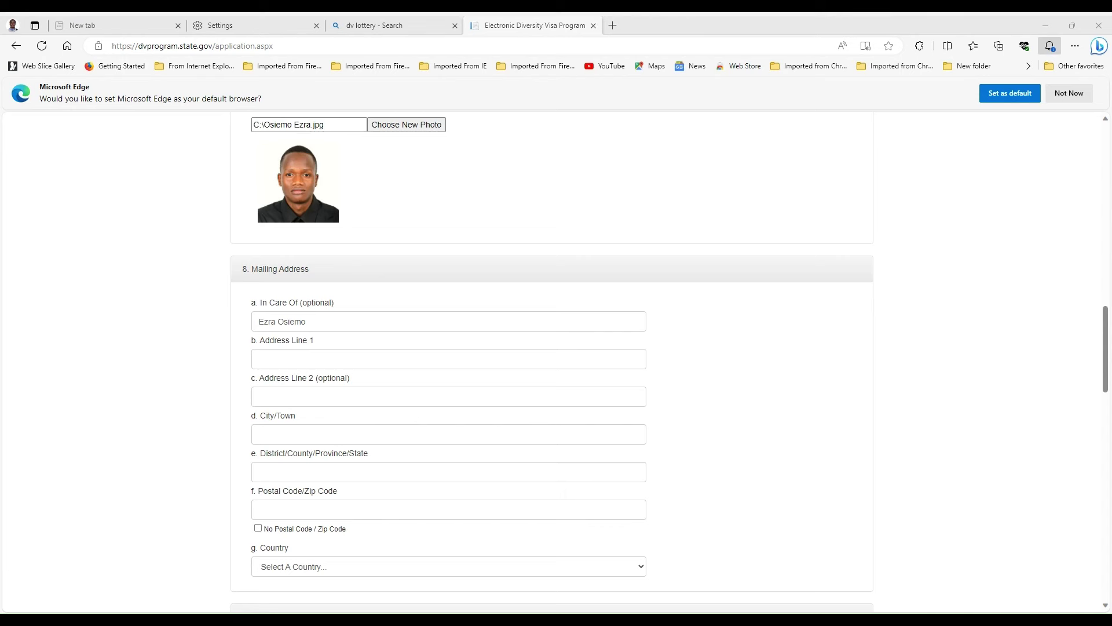
# - Paste the P.O. box address into Address Line 1 and capitalise its leading P
pyautogui.click(279, 359)
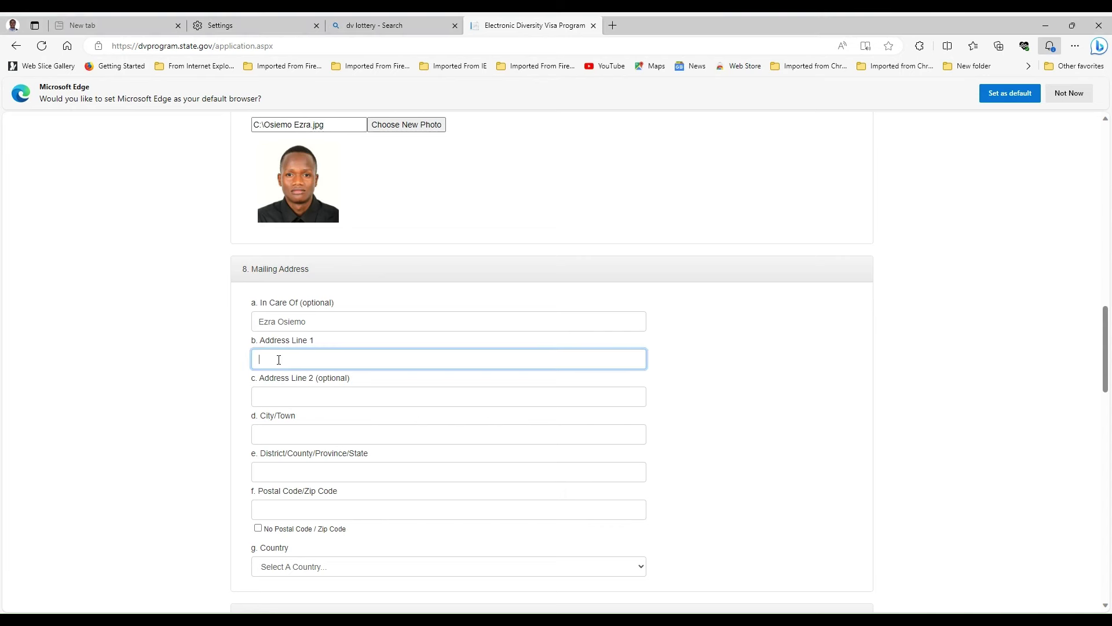
pyautogui.rightClick(262, 352)
pyautogui.click(324, 468)
pyautogui.press('BackSpace')
pyautogui.click(800, 400)
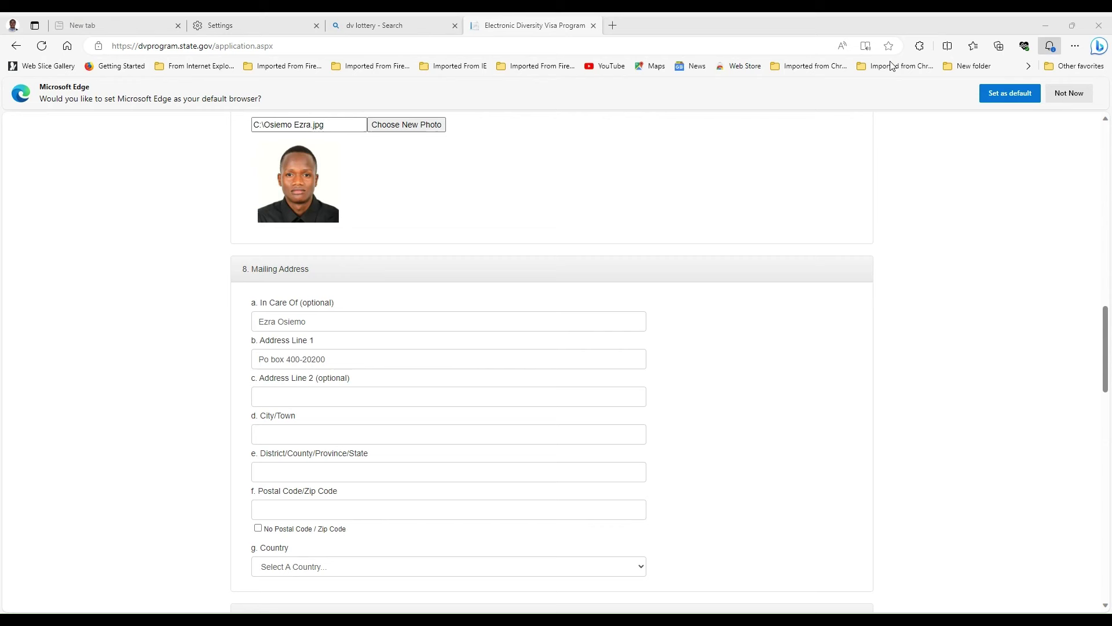
# - Paste the copied town name into the City/Town field
pyautogui.click(278, 432)
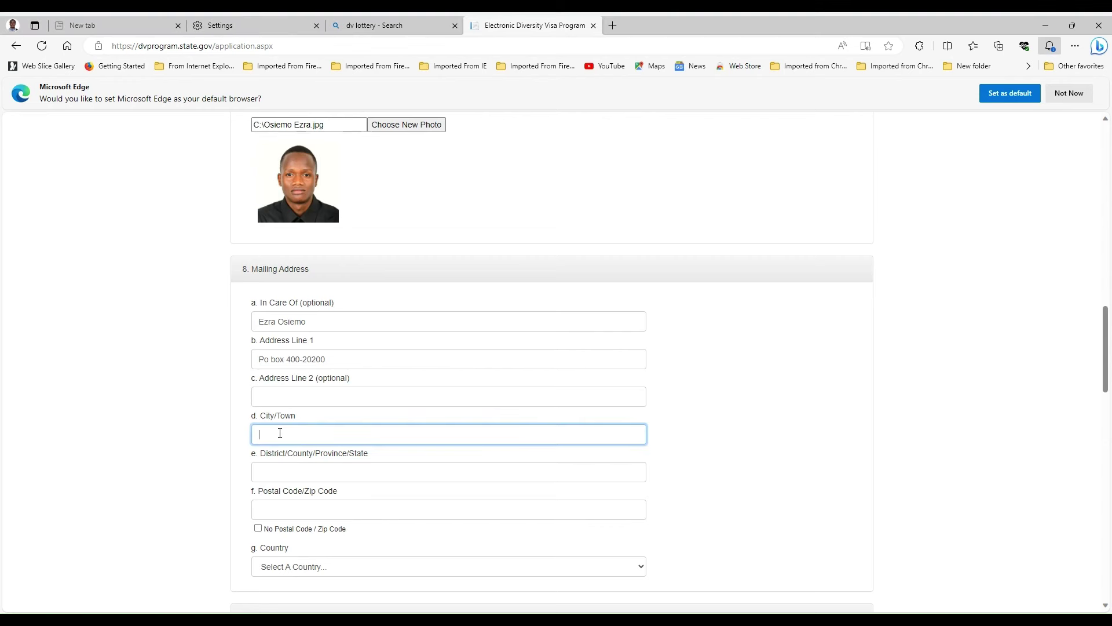
pyautogui.rightClick(278, 432)
pyautogui.click(317, 342)
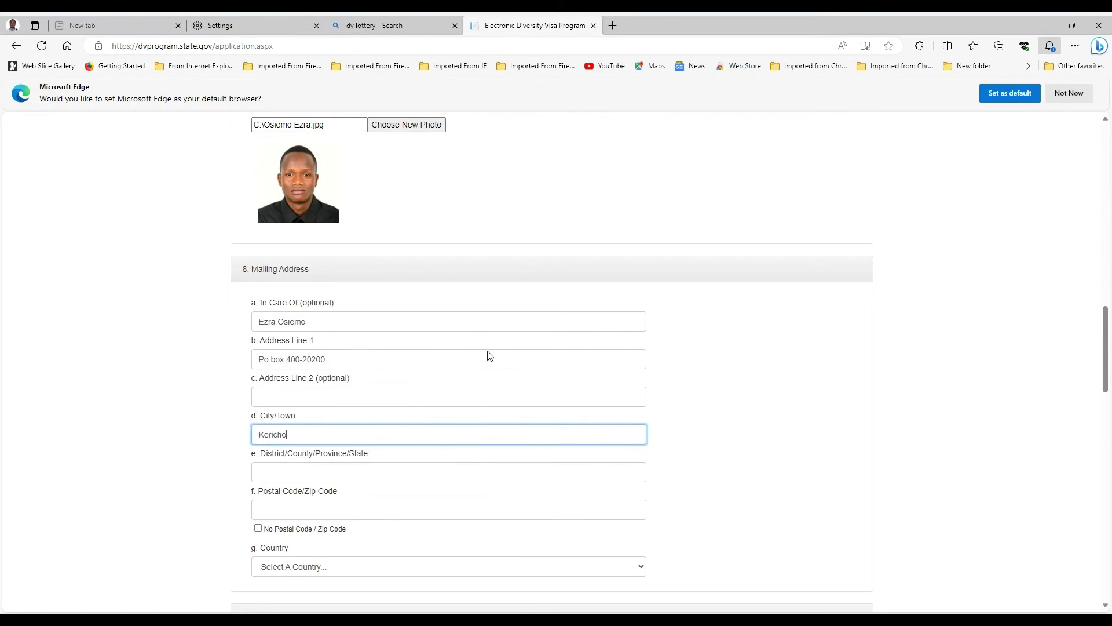
pyautogui.click(774, 381)
pyautogui.scroll(-2, 774, 381)
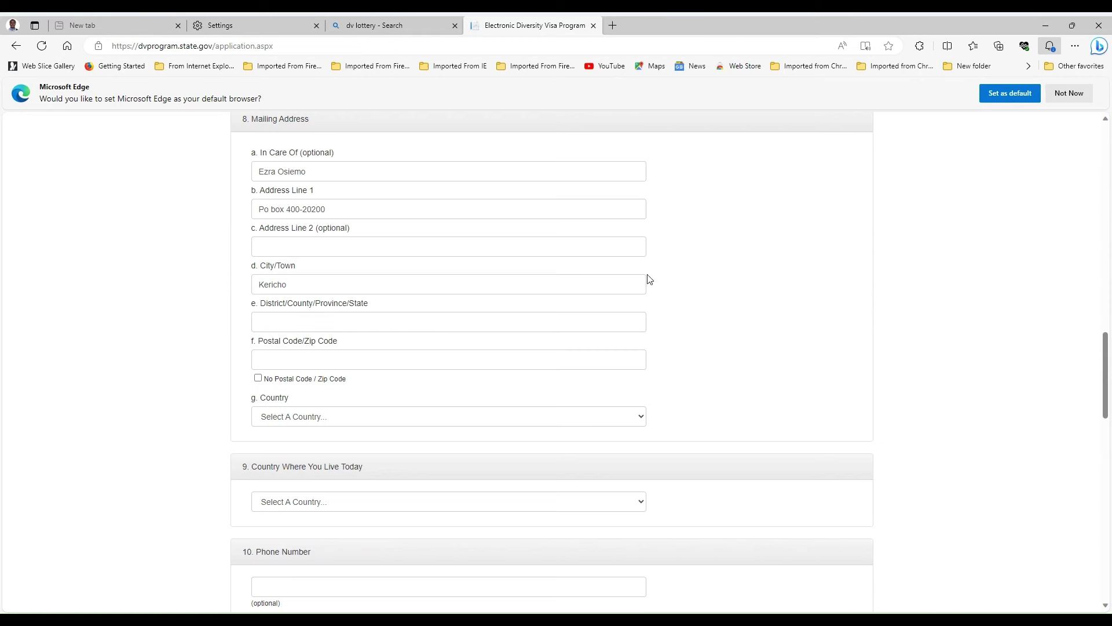
# - Paste the same town name into the District field
pyautogui.click(276, 326)
pyautogui.rightClick(276, 325)
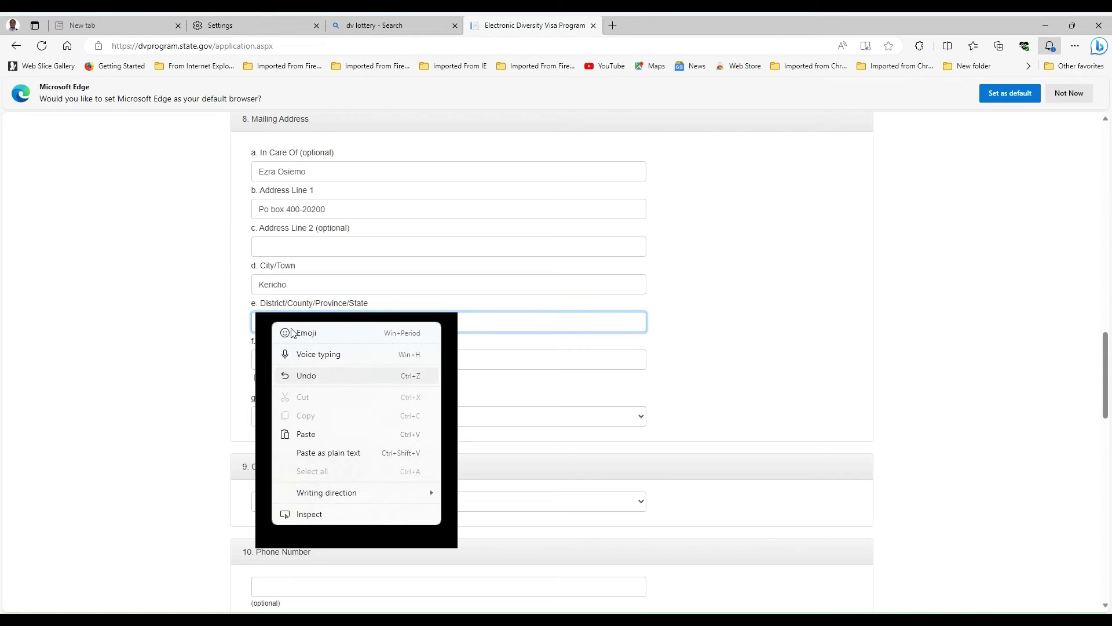
pyautogui.click(331, 436)
pyautogui.click(728, 294)
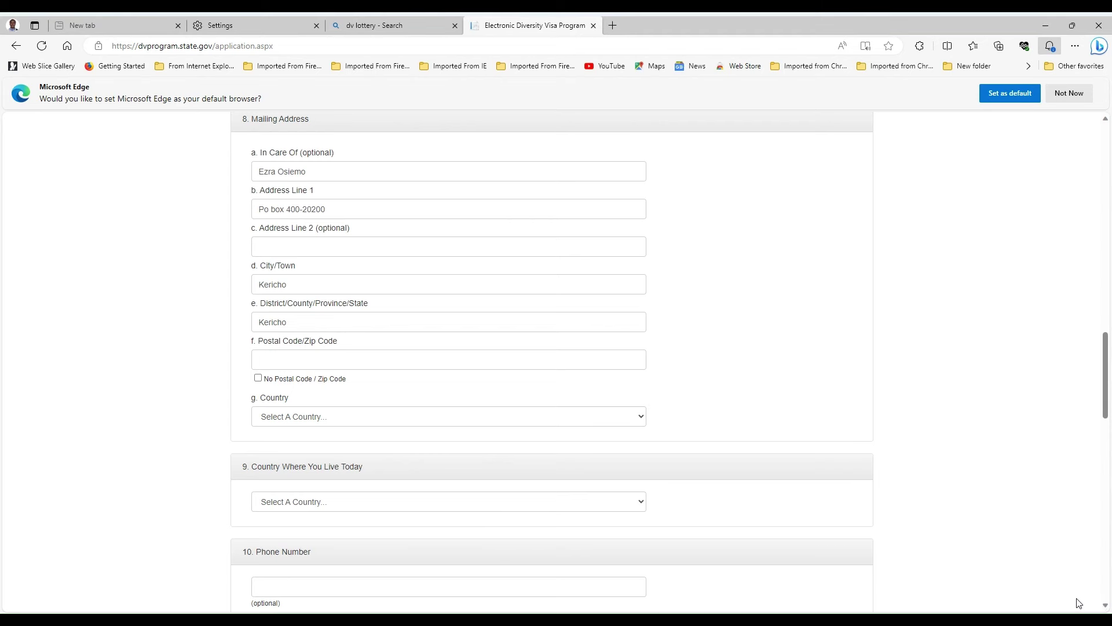
# - Enter the full five-digit postal code, leaving No Postal Code unchecked
pyautogui.click(269, 358)
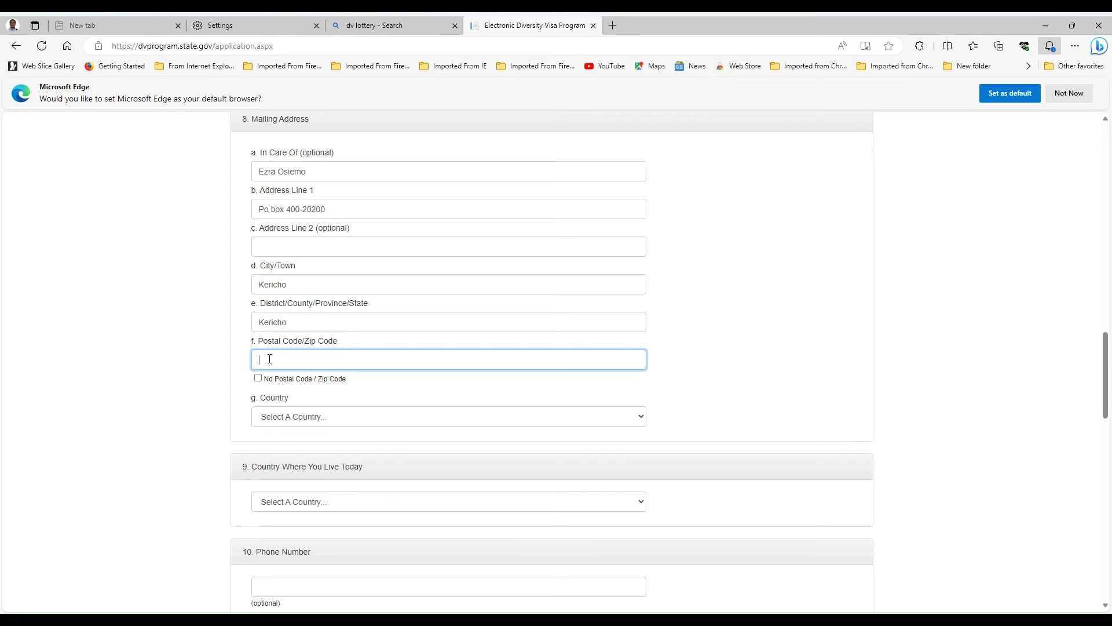
pyautogui.write('20200')
pyautogui.click(776, 386)
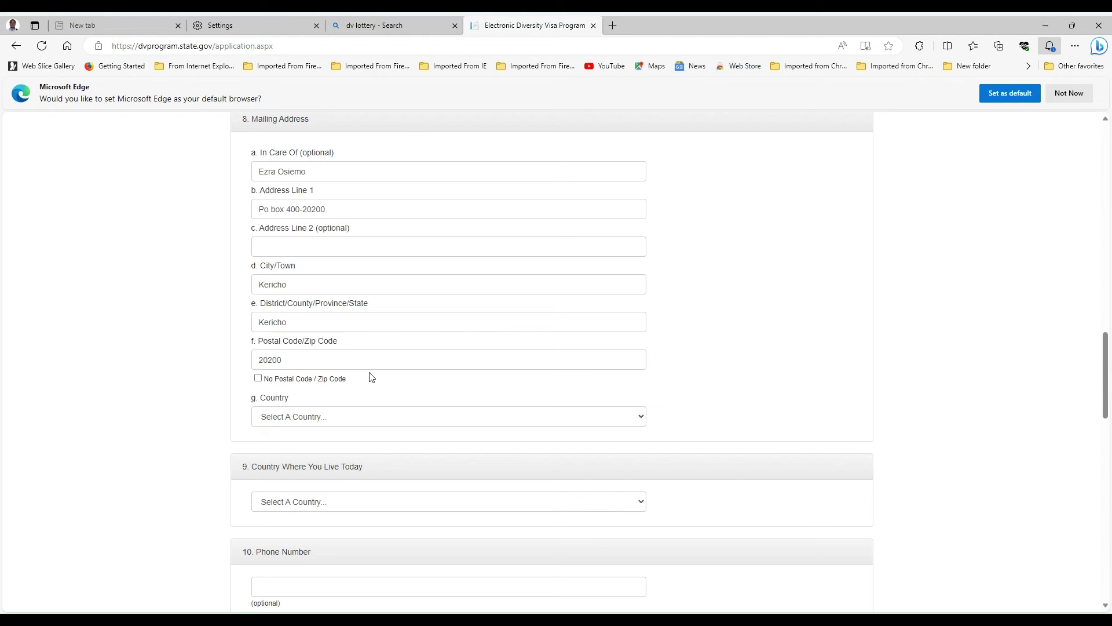
pyautogui.click(258, 378)
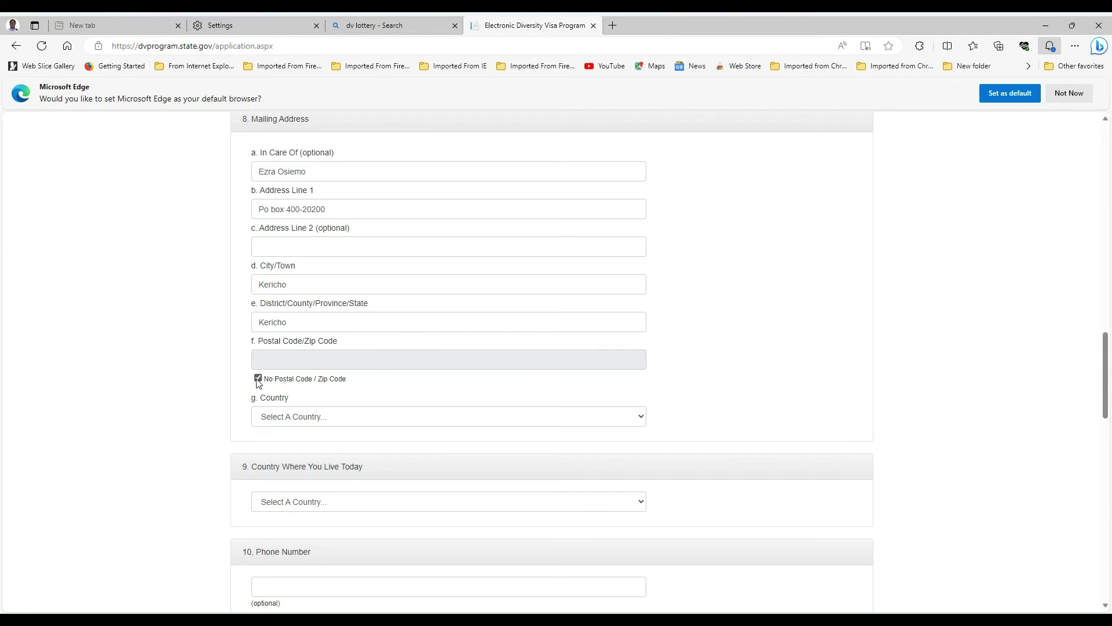
pyautogui.click(258, 380)
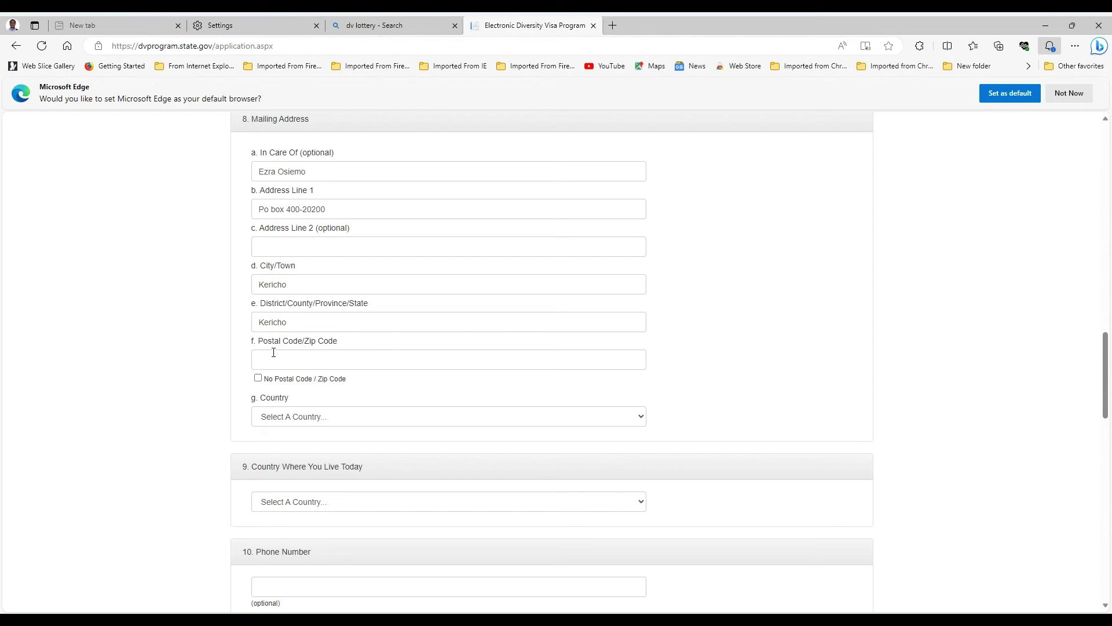
pyautogui.click(270, 358)
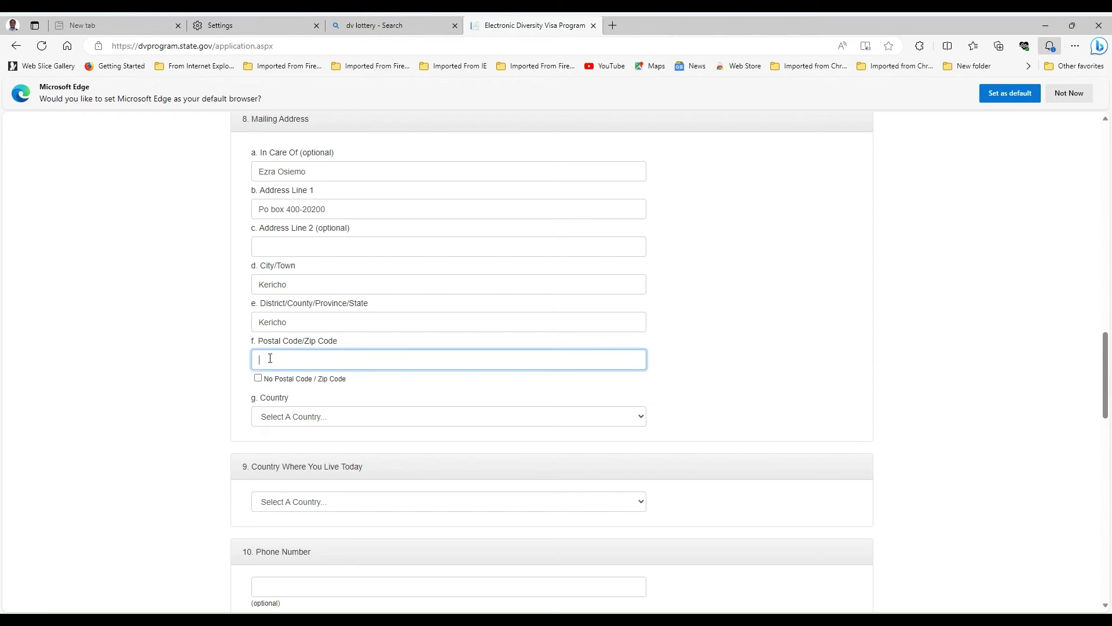
pyautogui.write('20200')
pyautogui.click(440, 401)
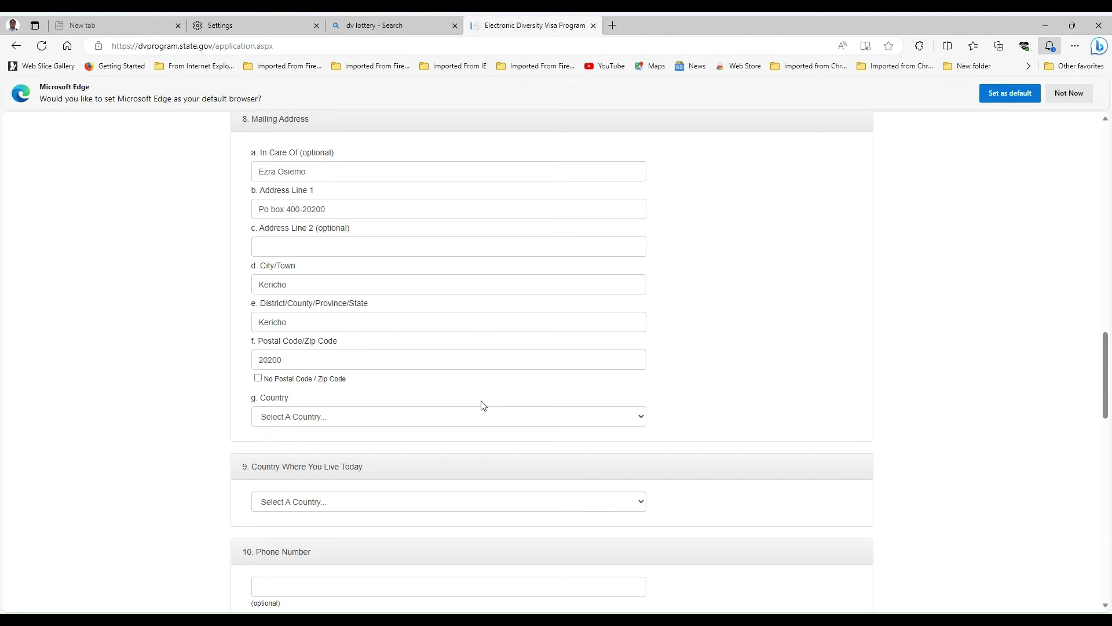
# - Set the mailing address country to Kenya
pyautogui.click(641, 417)
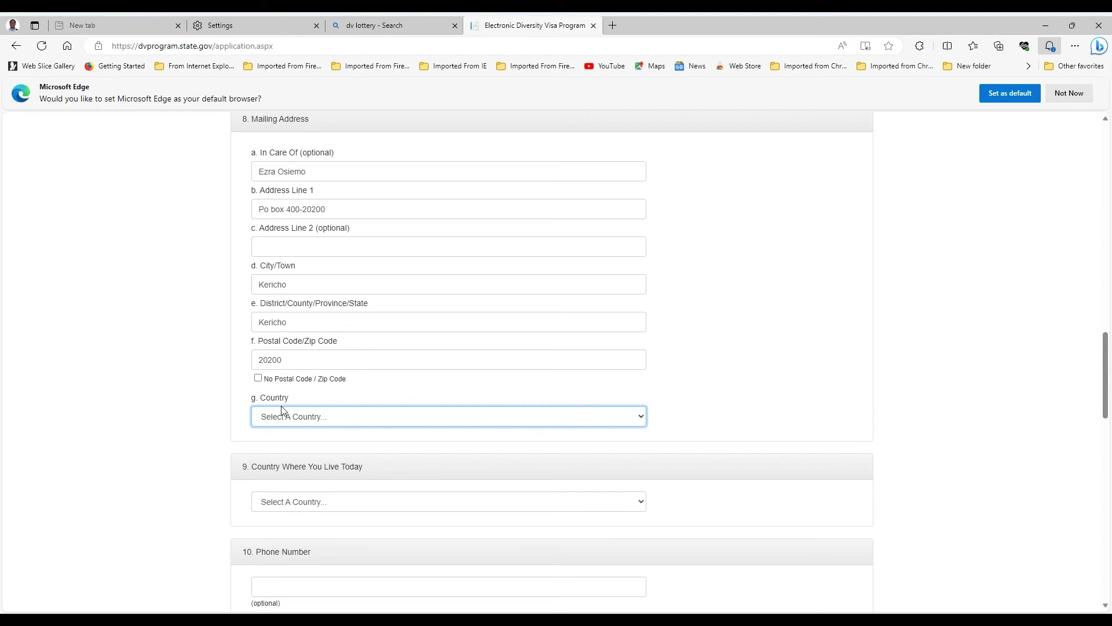
pyautogui.write('kenya')
pyautogui.click(718, 358)
# - Set Country Where You Live Today to Kenya
pyautogui.scroll(-1, 740, 432)
pyautogui.scroll(-1, 739, 431)
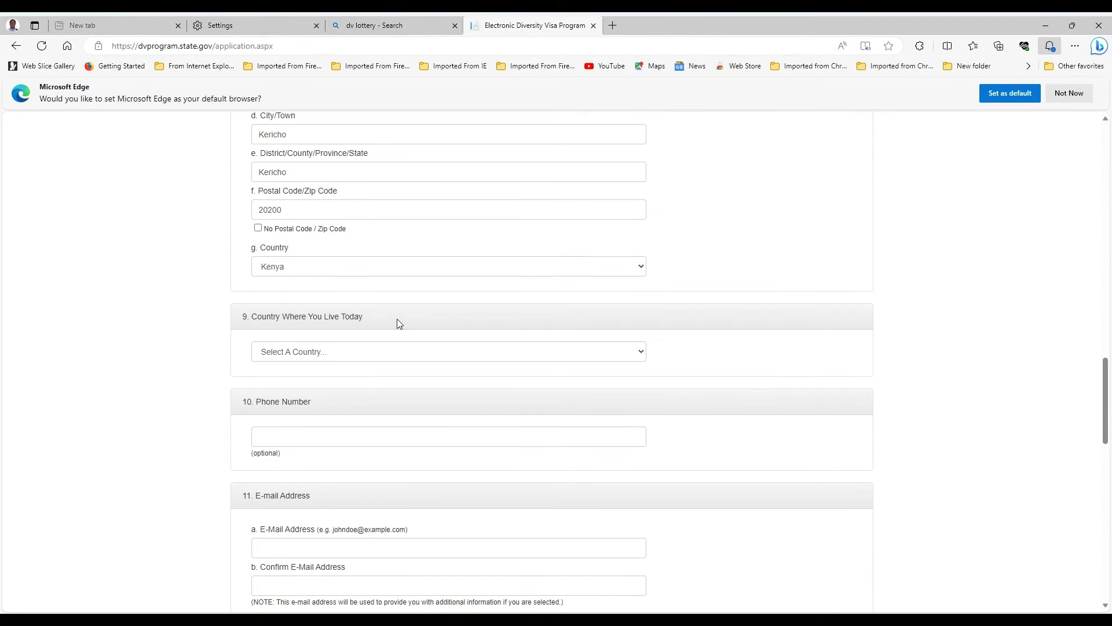
pyautogui.click(642, 353)
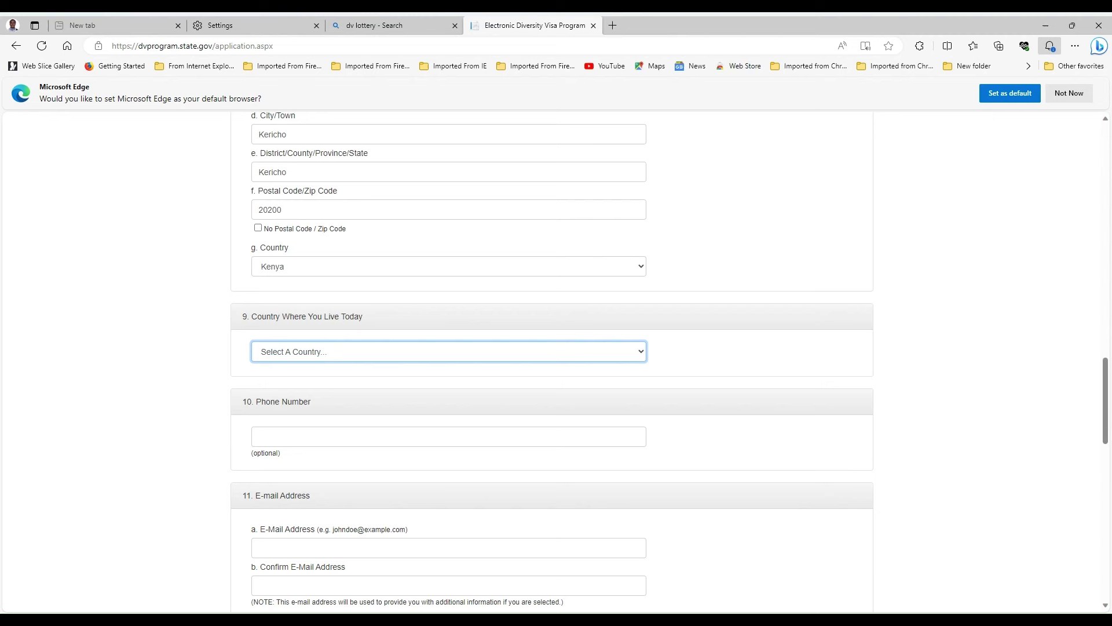
pyautogui.write('Kenya')
pyautogui.click(582, 329)
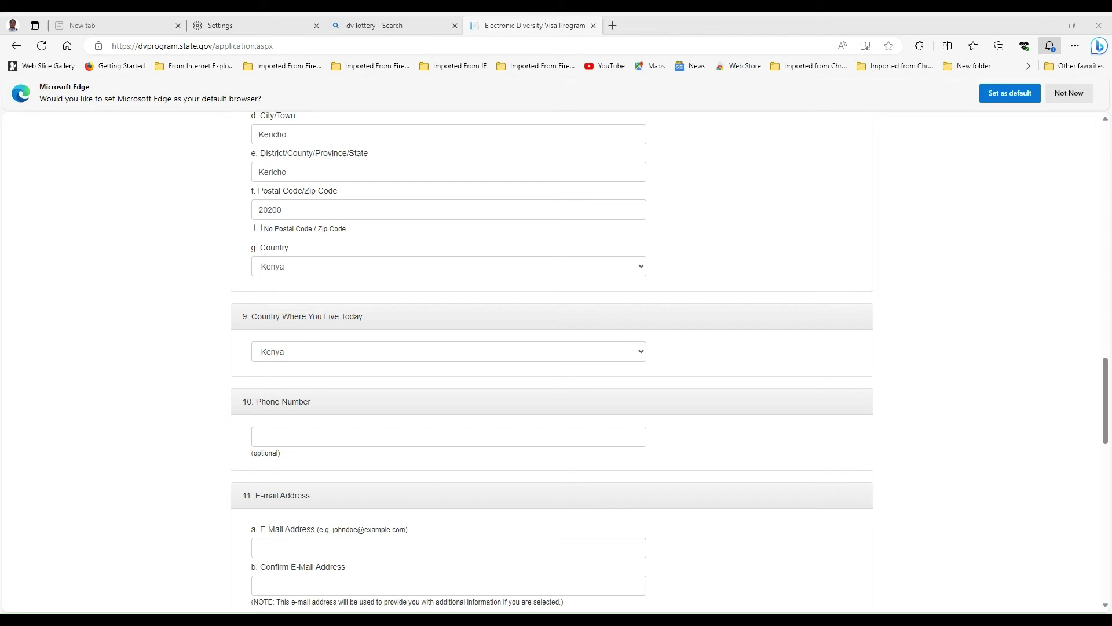
# - Paste the applicant's international number into the optional Phone Number field
pyautogui.click(281, 435)
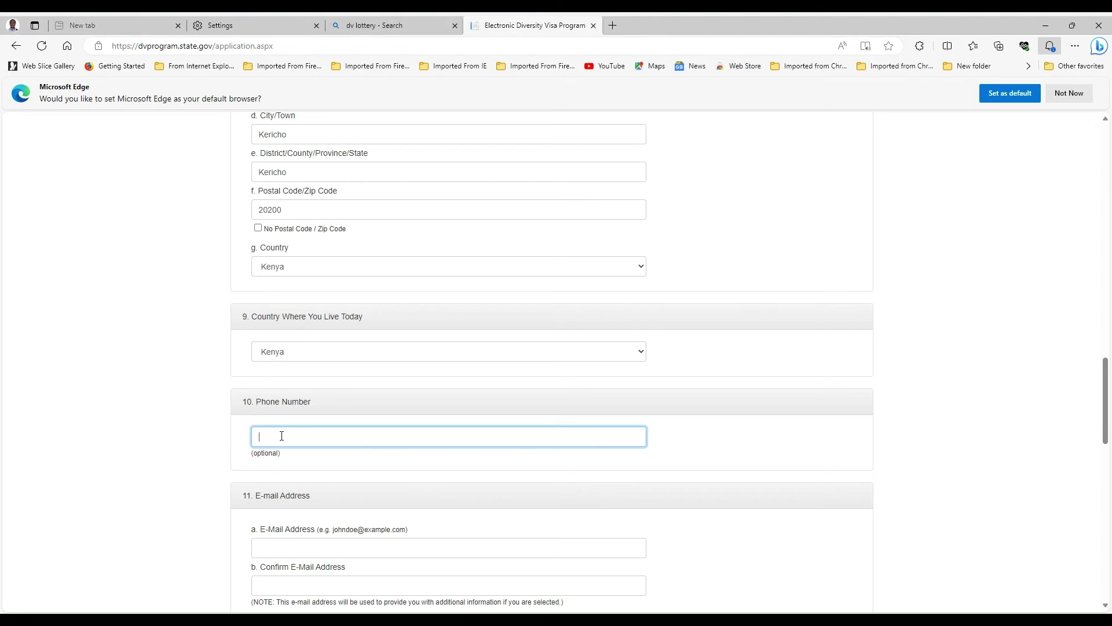
pyautogui.rightClick(282, 435)
pyautogui.click(292, 345)
pyautogui.click(823, 440)
pyautogui.scroll(-4, 790, 437)
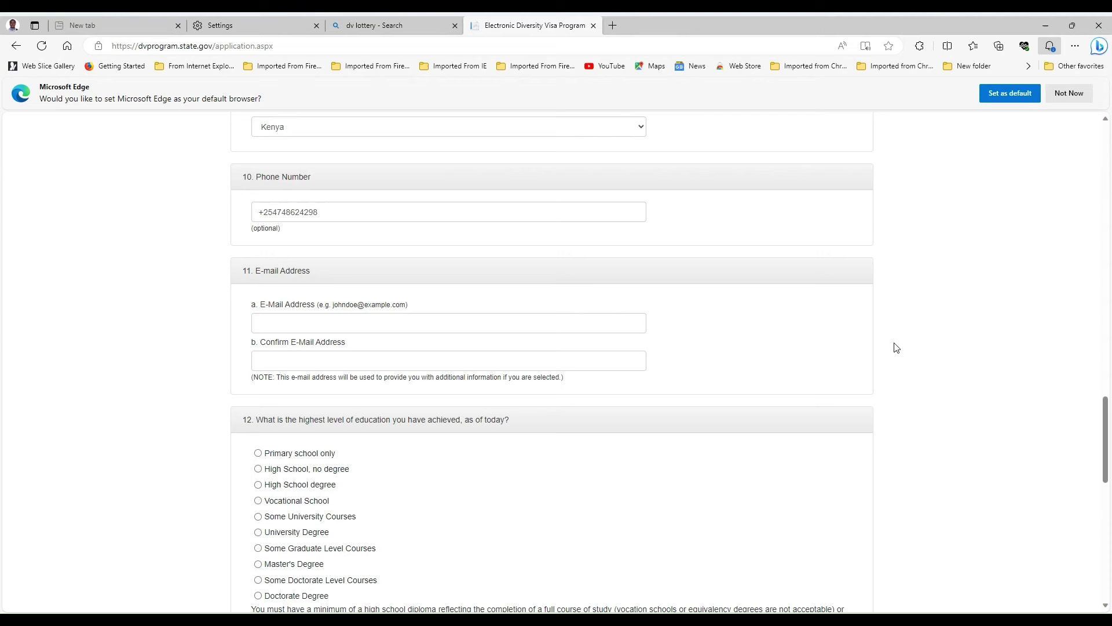
# - Type the applicant's full Gmail address into the E-mail Address field
pyautogui.click(281, 320)
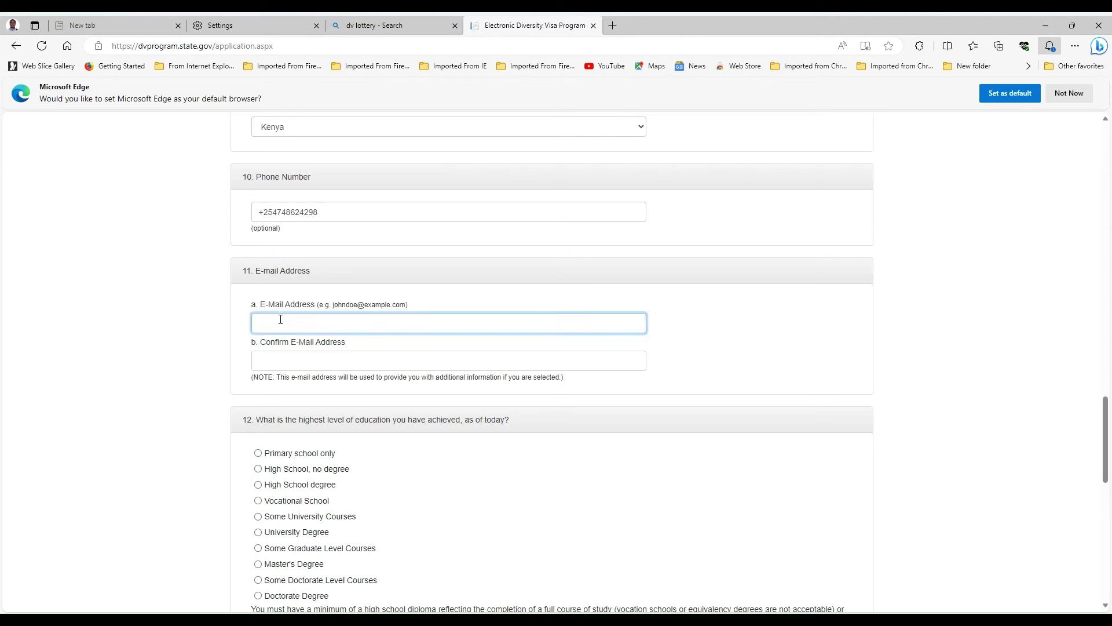
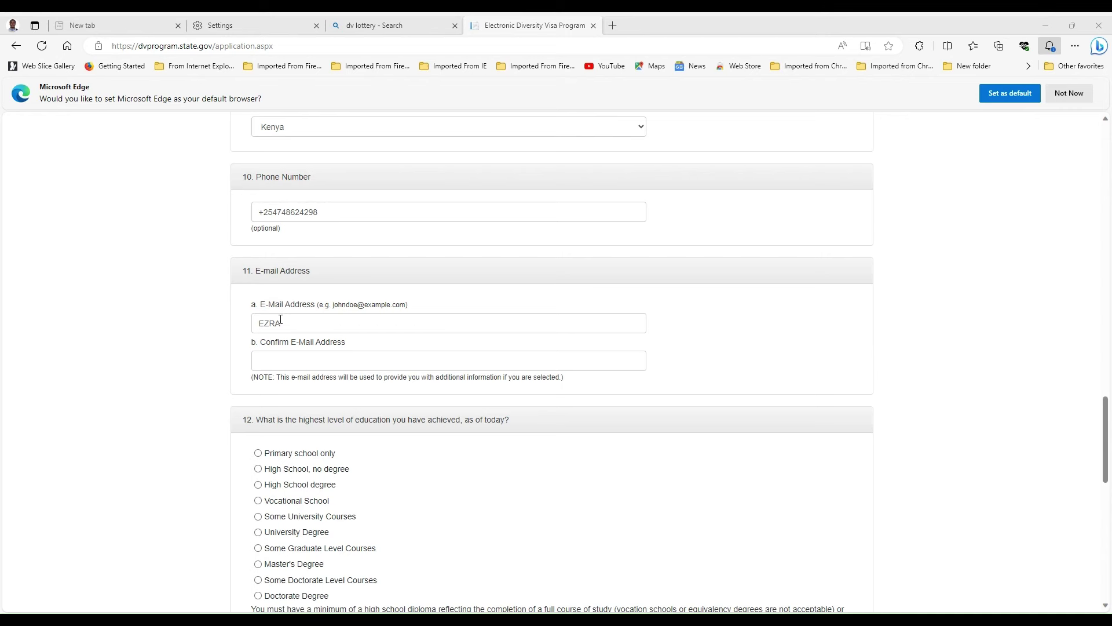
pyautogui.click(306, 319)
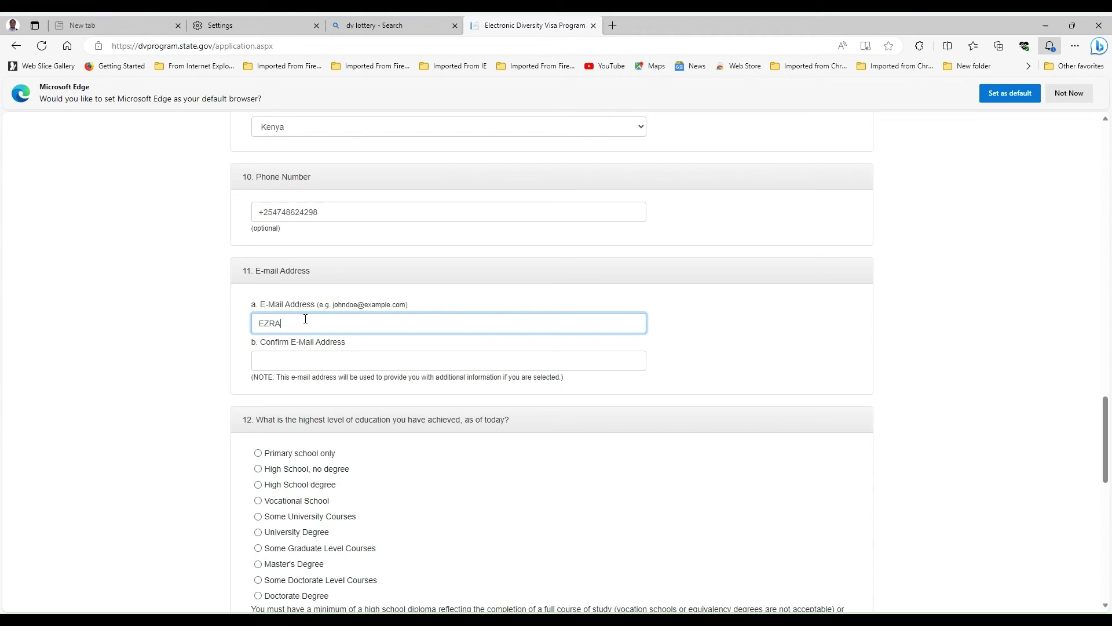
# - Re-enter the identical e-mail address in the Confirm E-Mail Address field
pyautogui.click(284, 359)
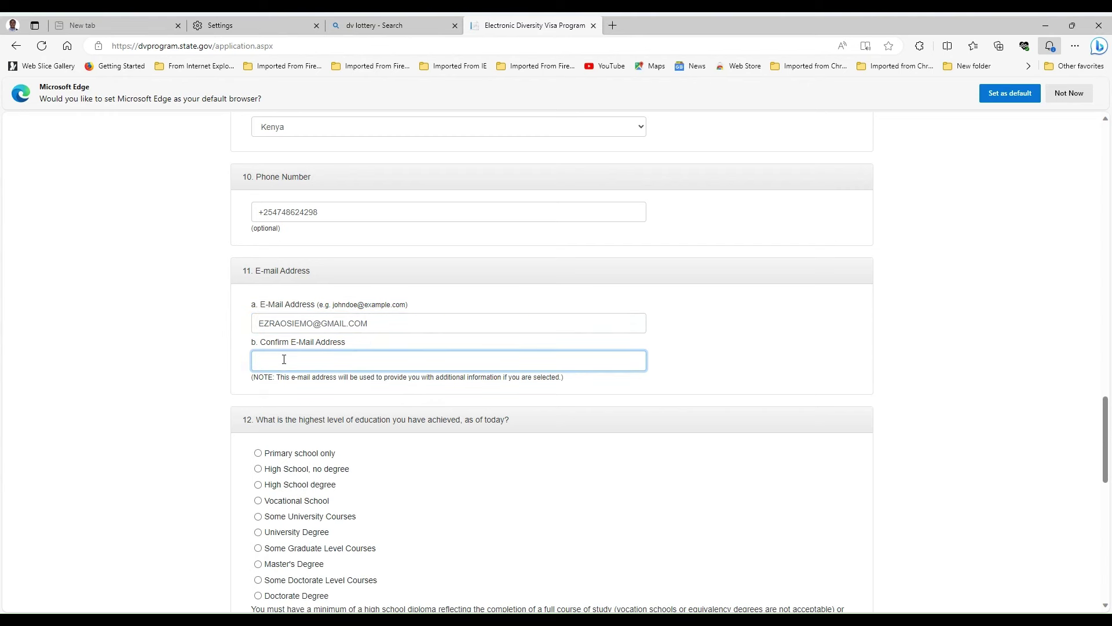
# - Select High School degree as the highest education level in question 12
pyautogui.scroll(-1, 785, 348)
pyautogui.click(806, 287)
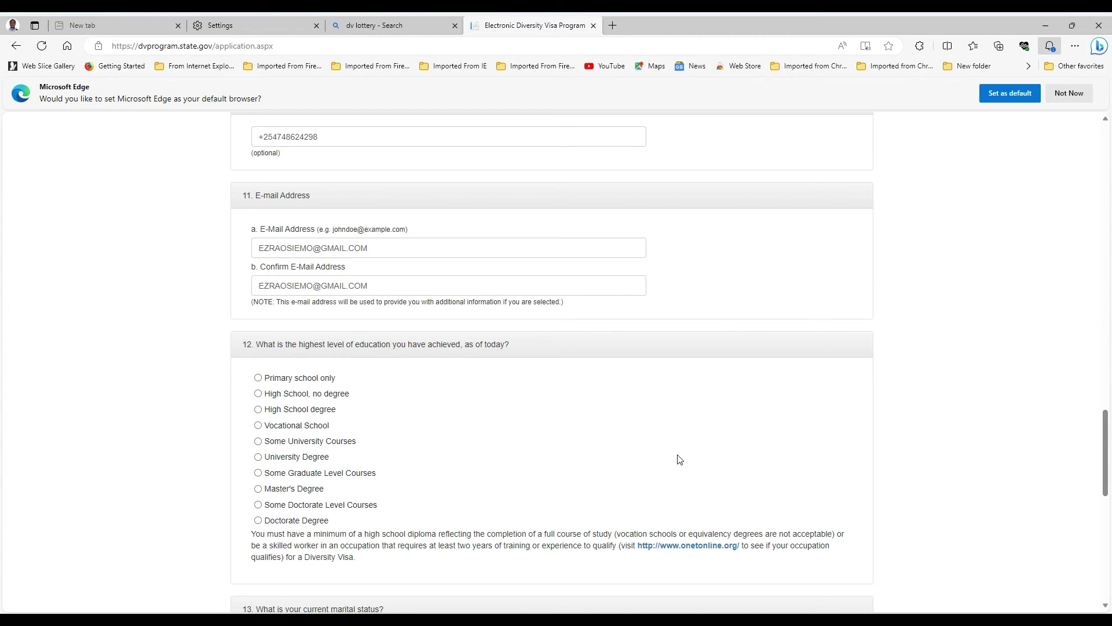
pyautogui.click(259, 409)
pyautogui.moveTo(298, 449); pyautogui.dragTo(565, 434)
pyautogui.click(551, 460)
pyautogui.scroll(-3, 455, 409)
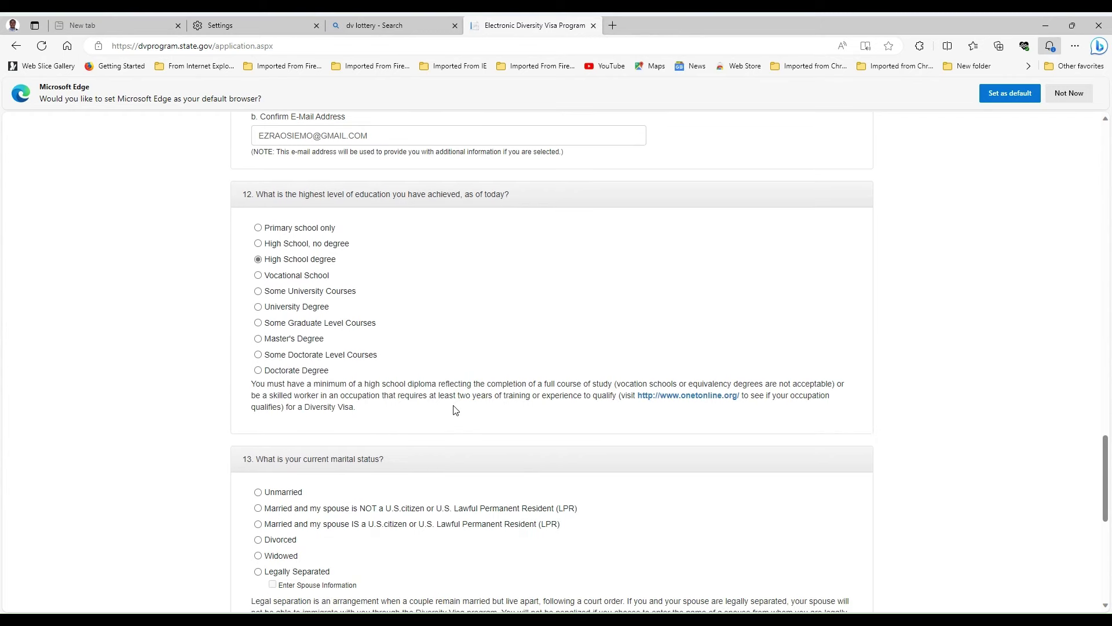
# - Scroll down the entry form to question 13 on current marital status
pyautogui.scroll(-1, 456, 410)
pyautogui.scroll(-1, 456, 410)
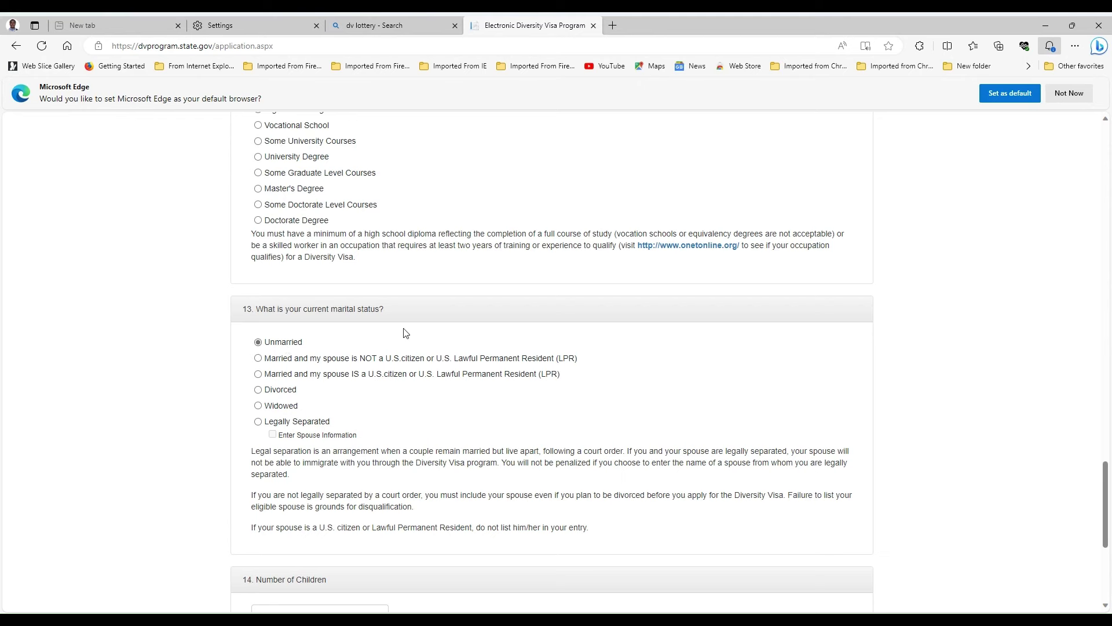
pyautogui.scroll(-1, 669, 338)
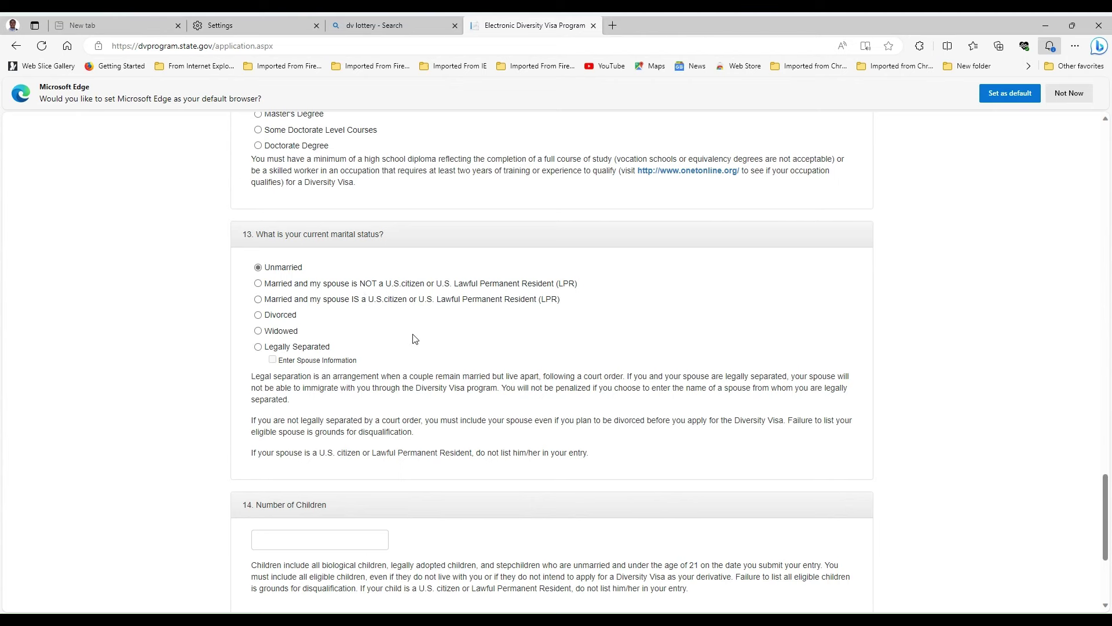
# - Enter 0 in the Number of Children field
pyautogui.scroll(-1, 414, 342)
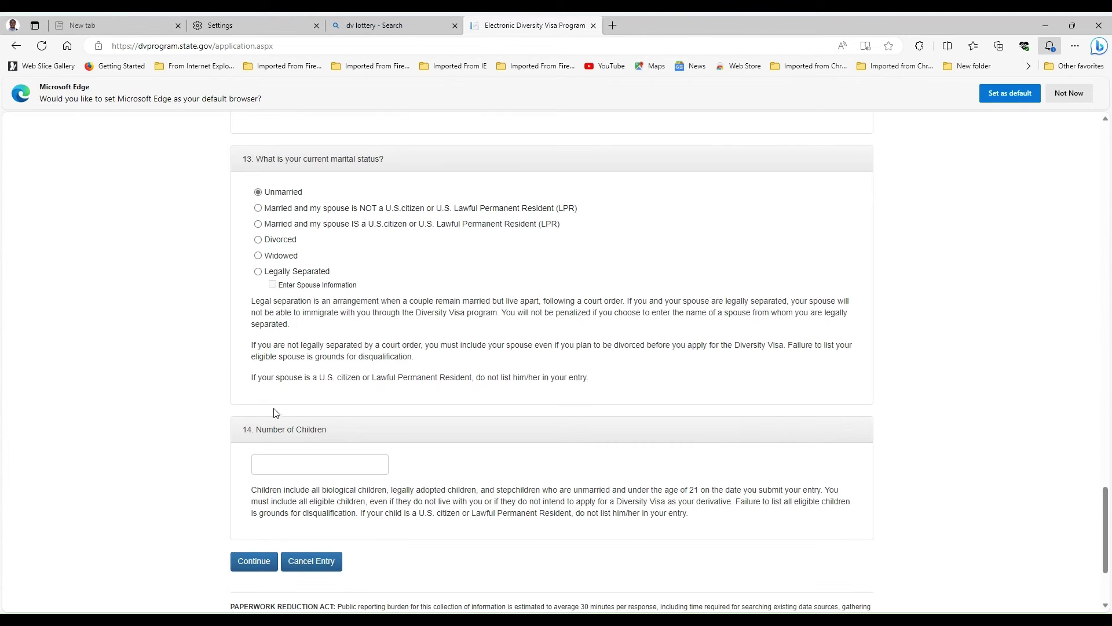
pyautogui.scroll(-1, 277, 420)
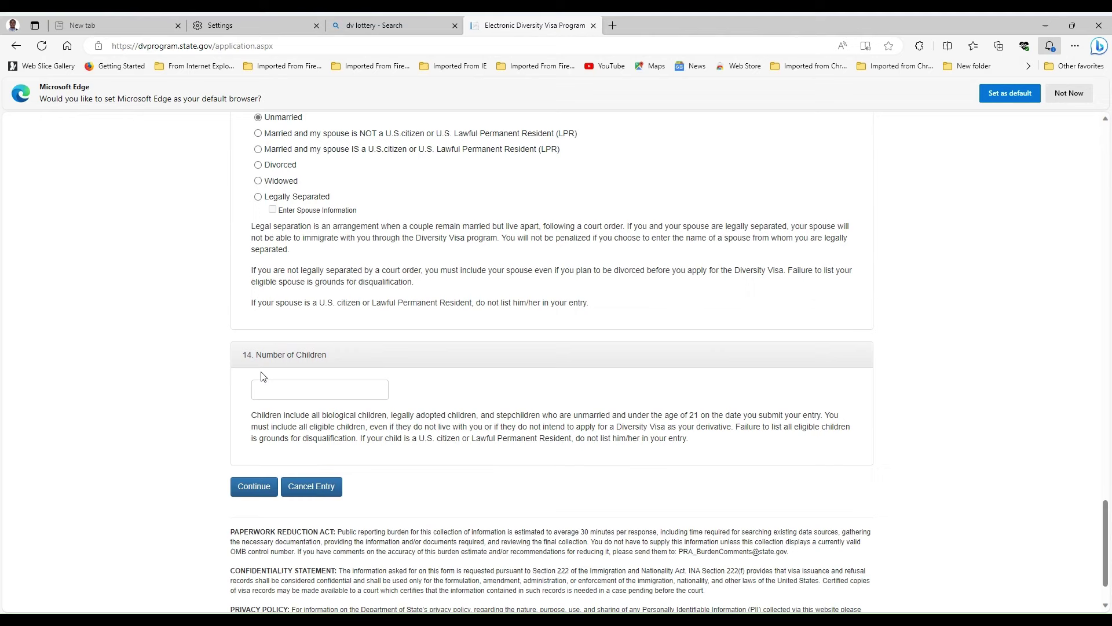
pyautogui.click(336, 387)
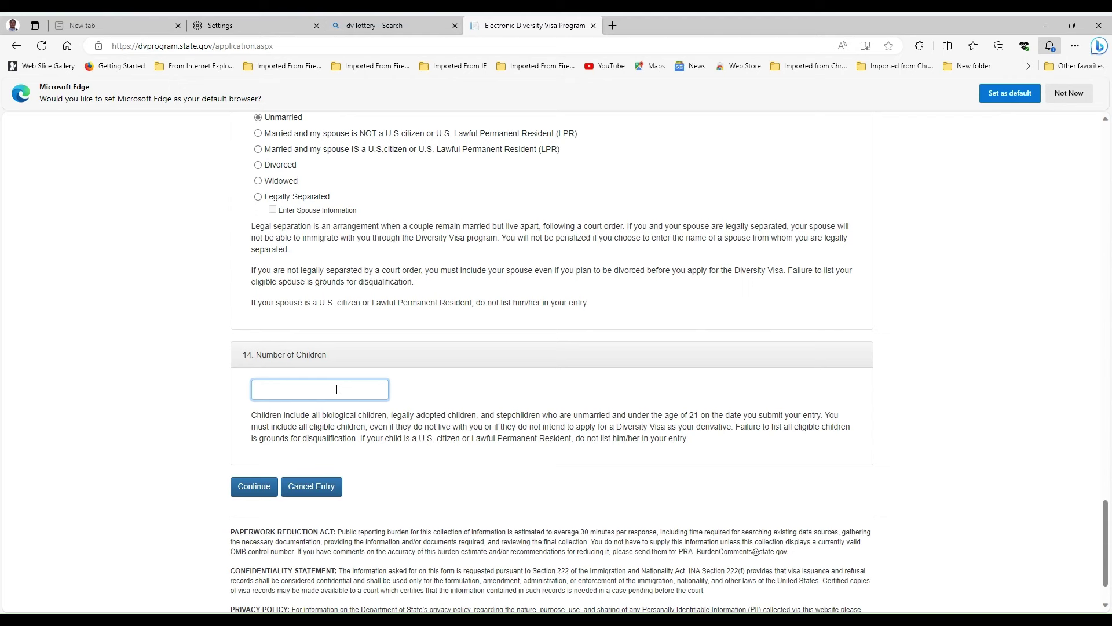
pyautogui.write('0')
# - Submit the form and scroll the Part One review through photograph status and mailing address
pyautogui.click(254, 489)
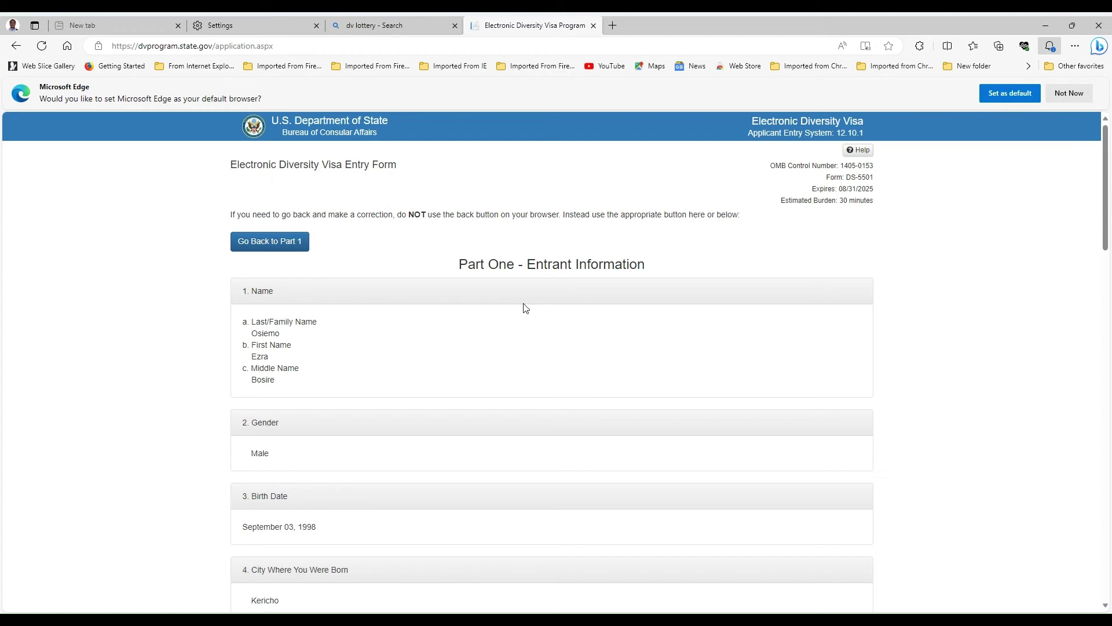
pyautogui.scroll(-1, 446, 281)
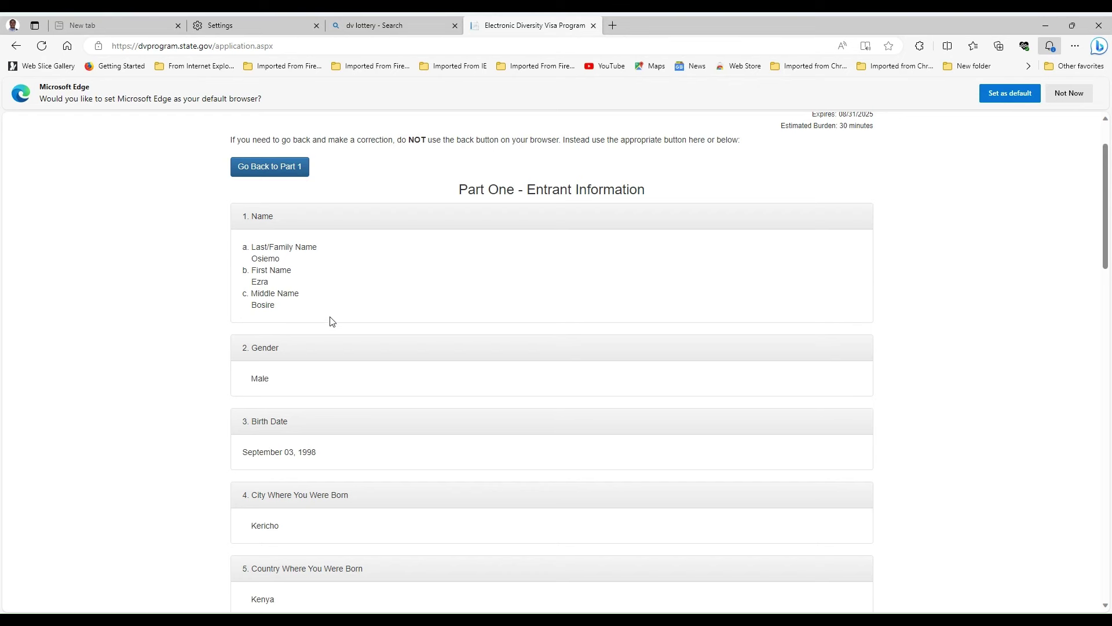
pyautogui.scroll(-4, 333, 320)
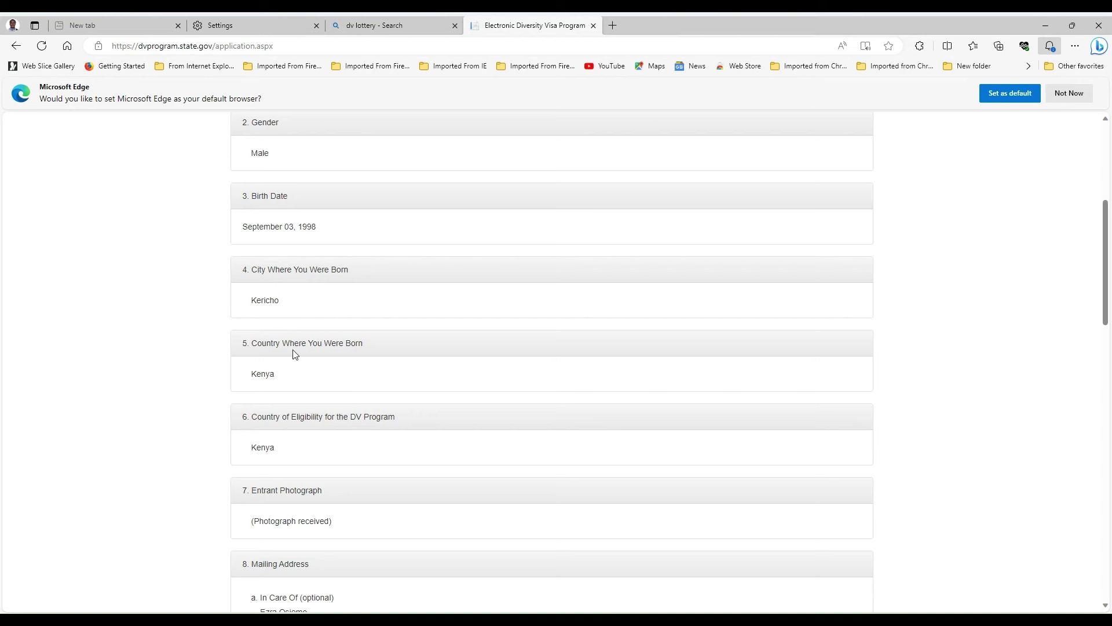
pyautogui.scroll(-1, 296, 354)
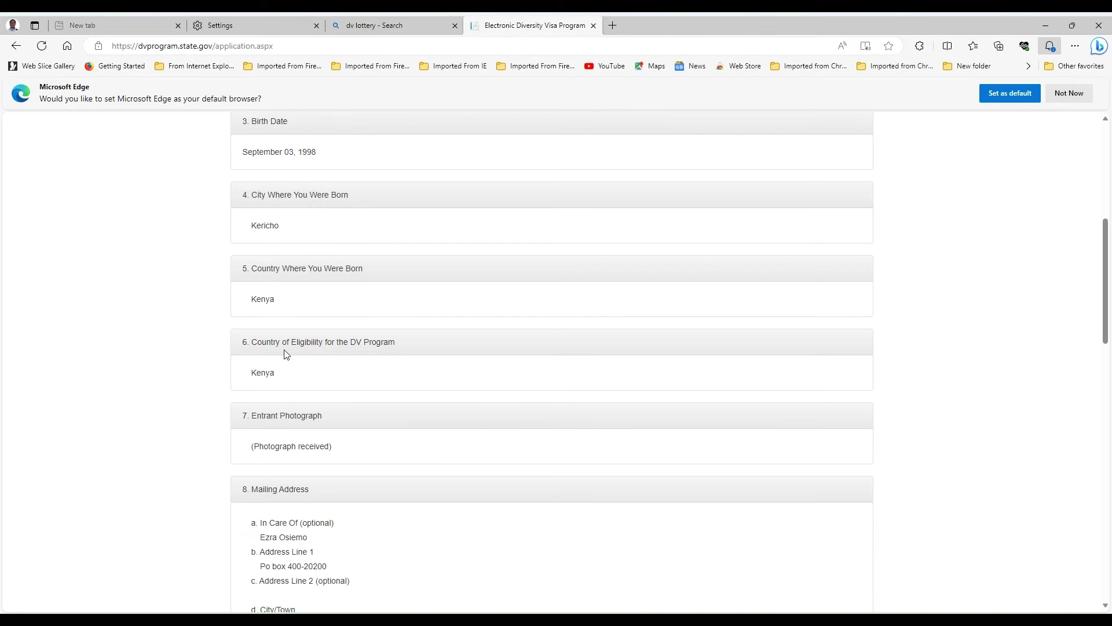
pyautogui.scroll(-1, 283, 352)
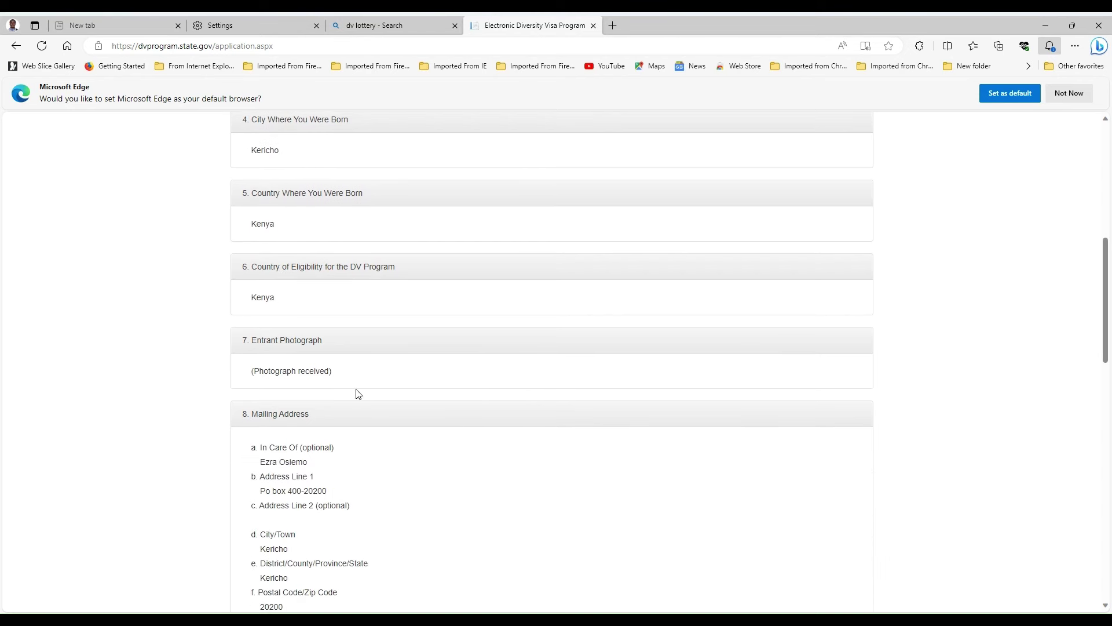
pyautogui.scroll(-1, 355, 390)
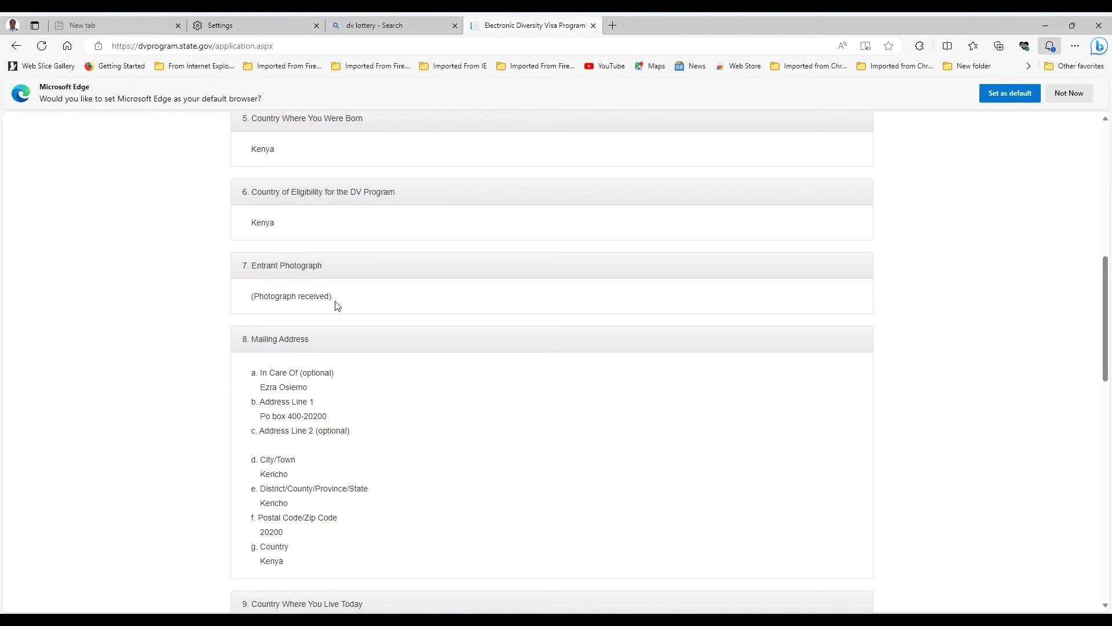
pyautogui.scroll(-1, 341, 324)
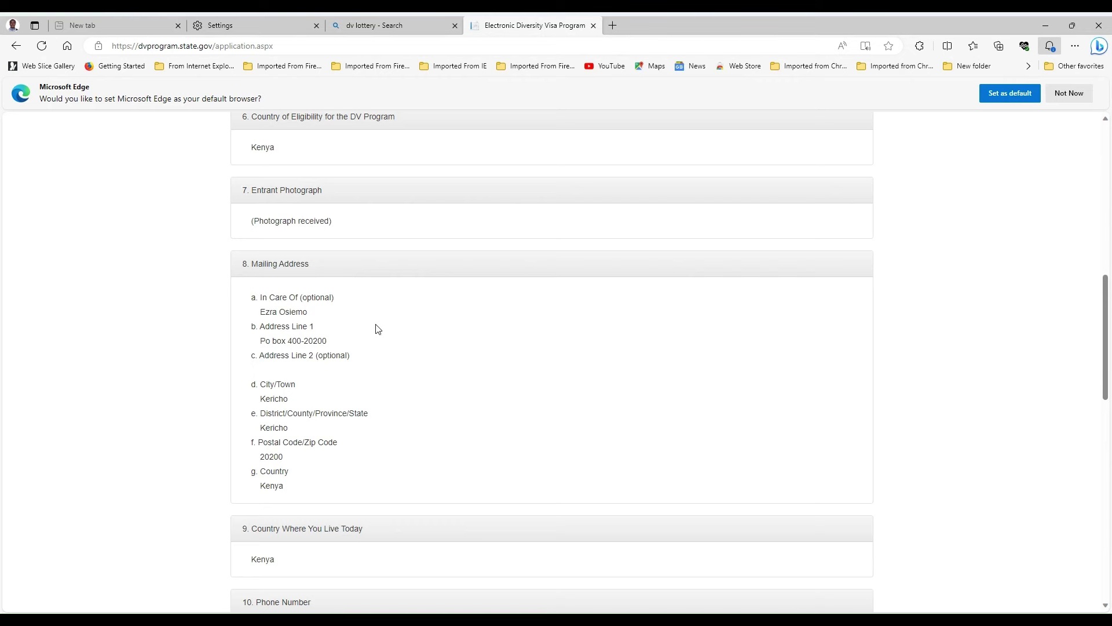
# - Scroll back to the review's top to recheck the name, Male gender and birth date
pyautogui.scroll(10, 473, 397)
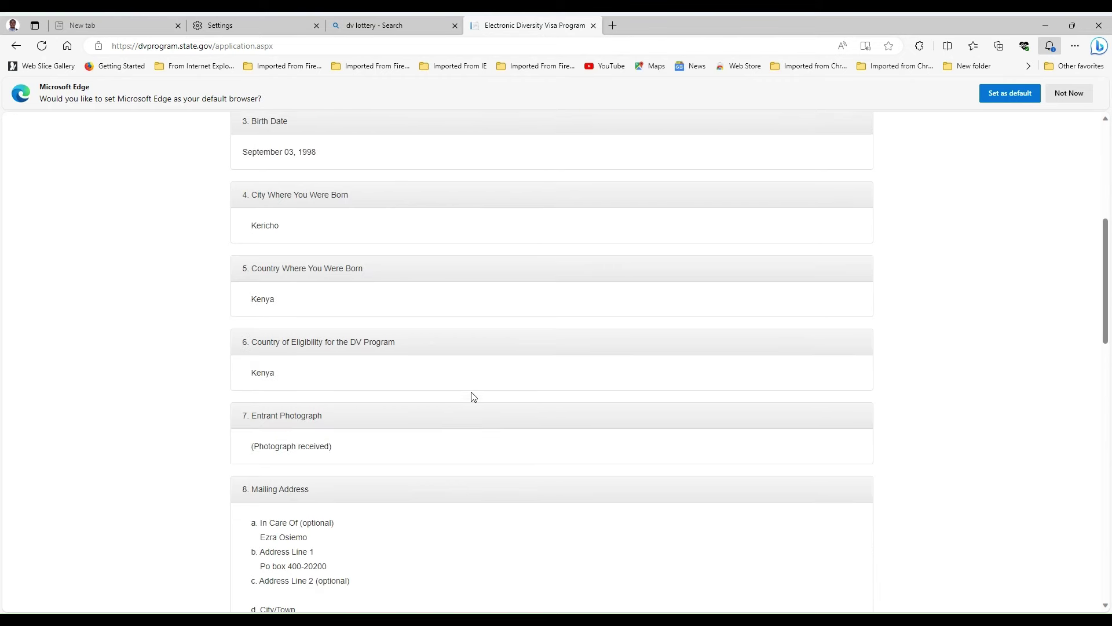
pyautogui.scroll(-2, 427, 380)
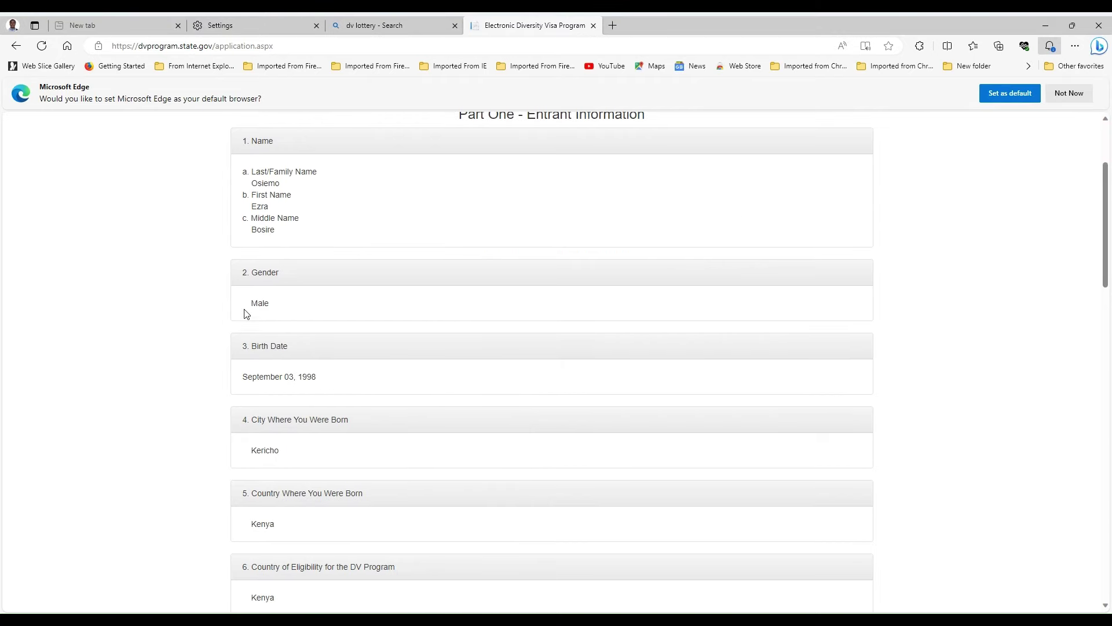
pyautogui.scroll(1, 292, 195)
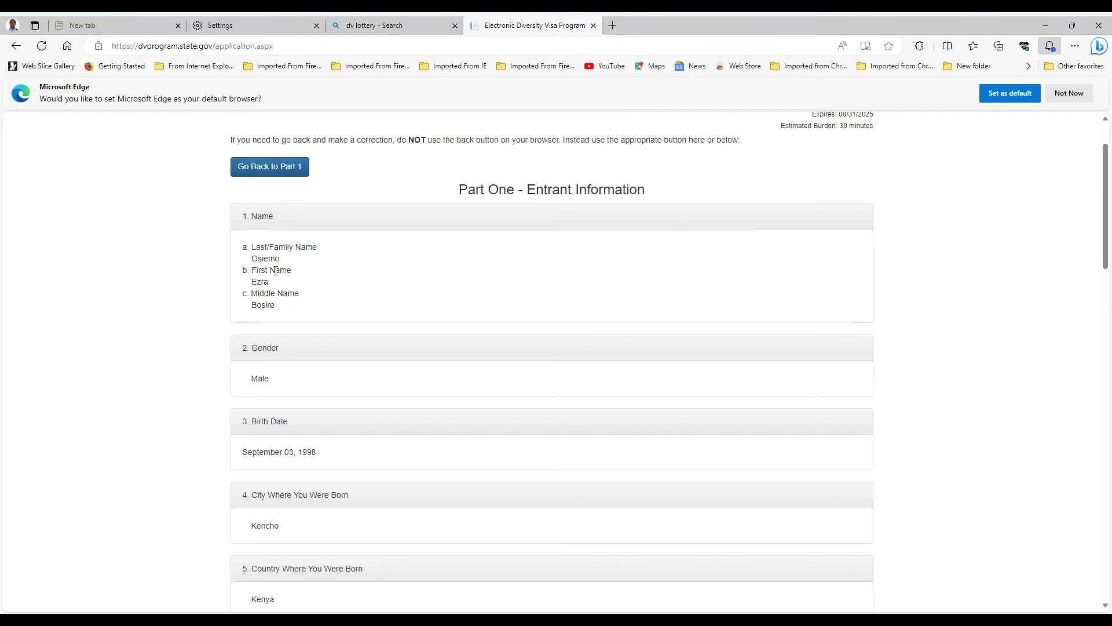
pyautogui.scroll(-2, 301, 323)
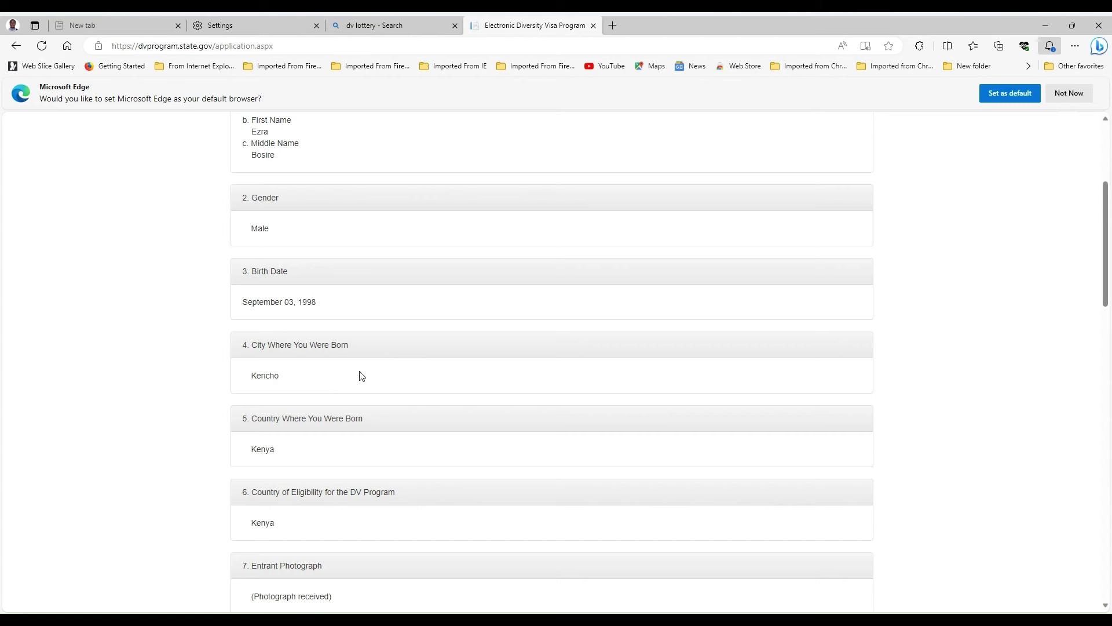
# - Scroll through the mailing address, Kenya residence, phone and e-mail entries on the review
pyautogui.scroll(-4, 363, 377)
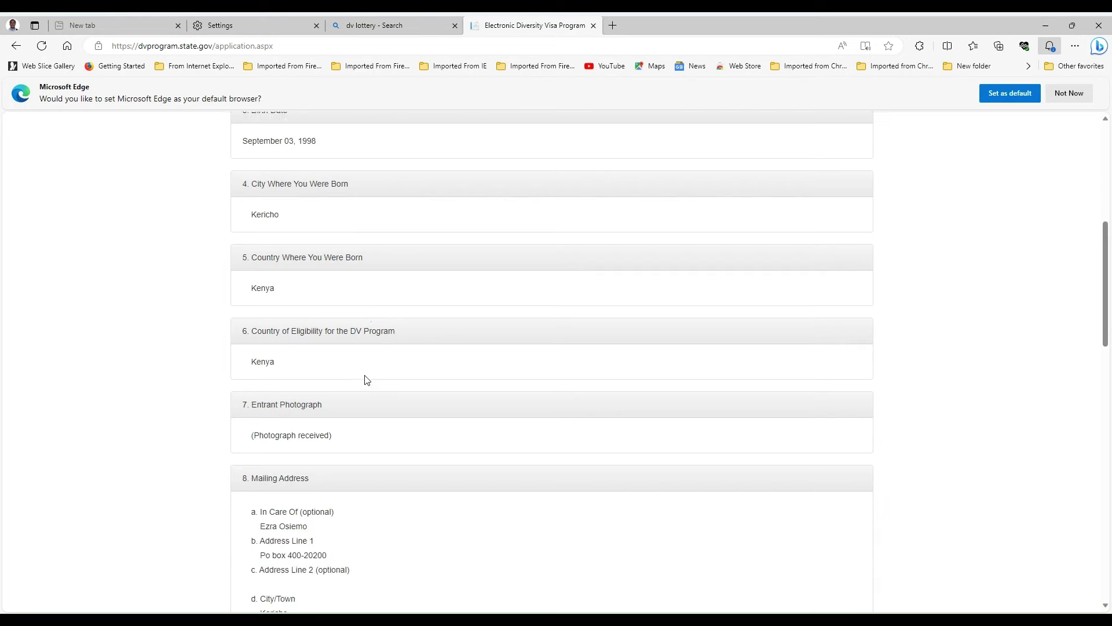
pyautogui.scroll(-1, 367, 380)
pyautogui.scroll(-1, 279, 295)
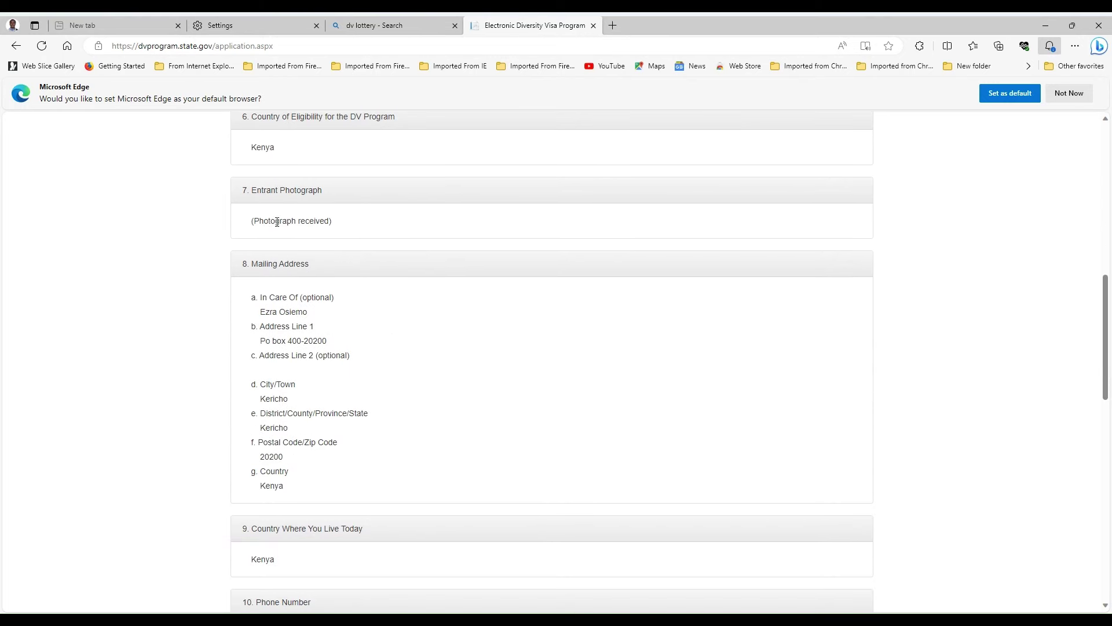
pyautogui.scroll(-2, 352, 232)
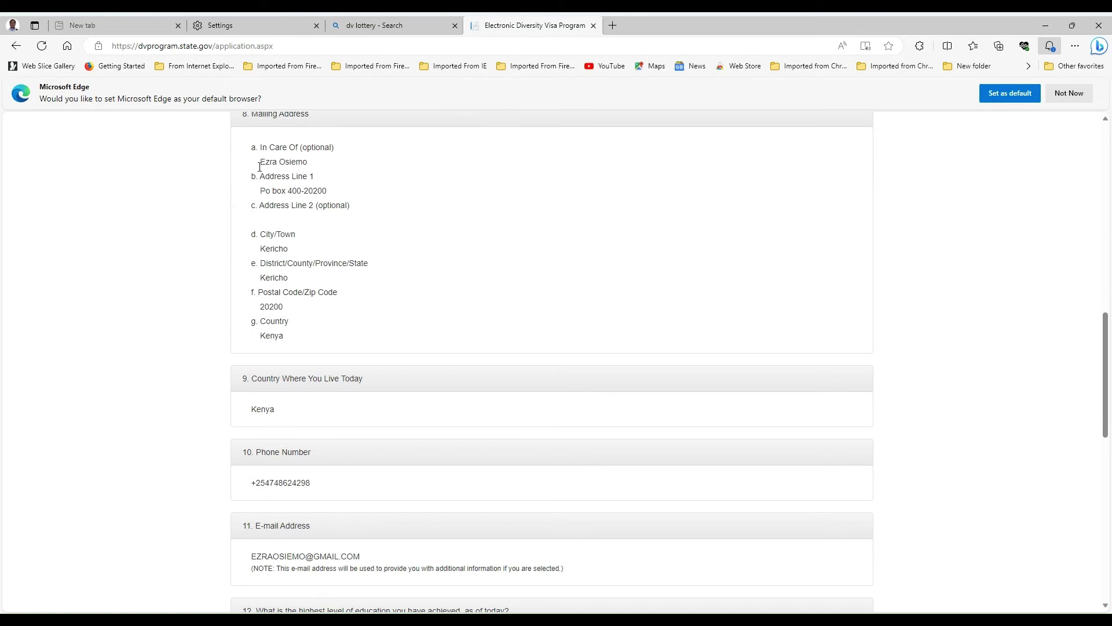
pyautogui.scroll(-1, 353, 236)
pyautogui.scroll(-3, 352, 235)
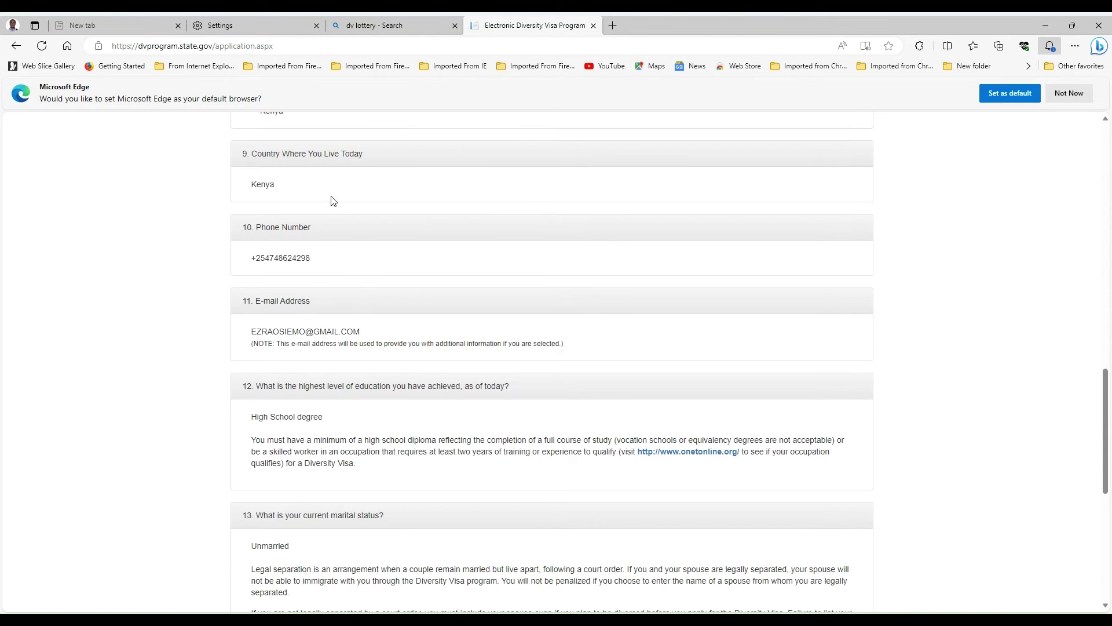
pyautogui.scroll(1, 341, 211)
pyautogui.scroll(2, 374, 241)
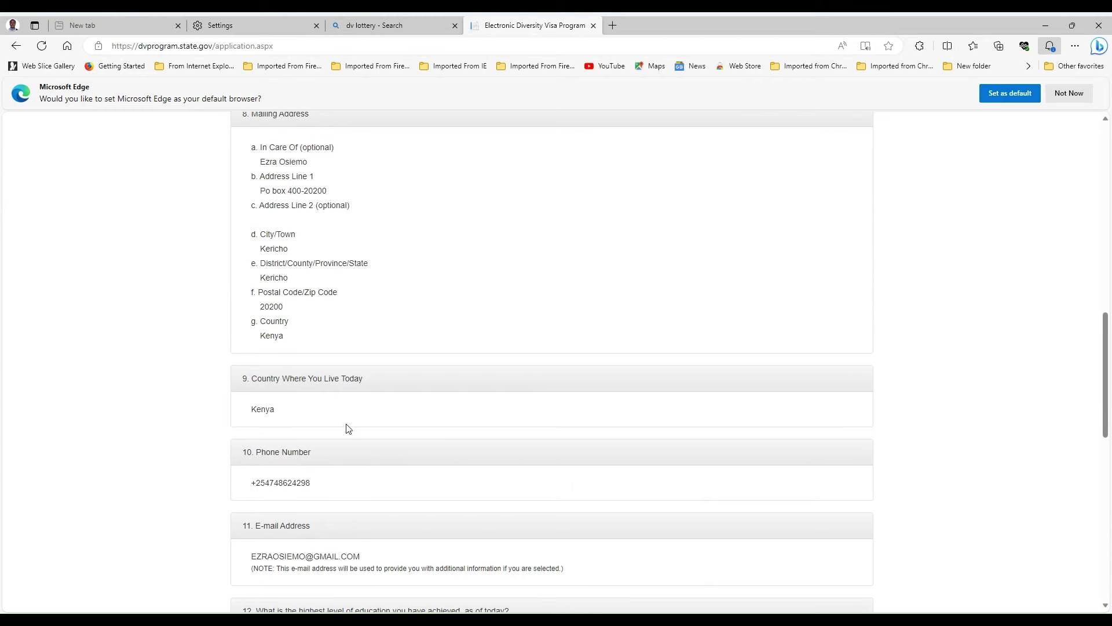
pyautogui.scroll(1, 348, 427)
pyautogui.scroll(-2, 350, 426)
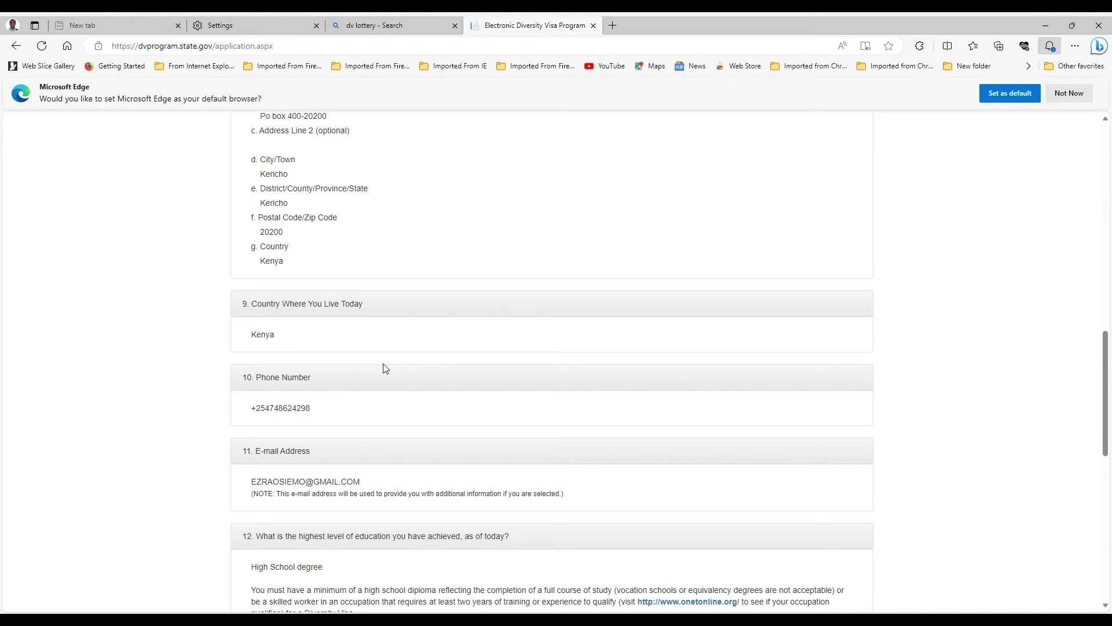
# - Scroll down to confirm the High School degree and Unmarried answers on the review
pyautogui.scroll(-2, 386, 368)
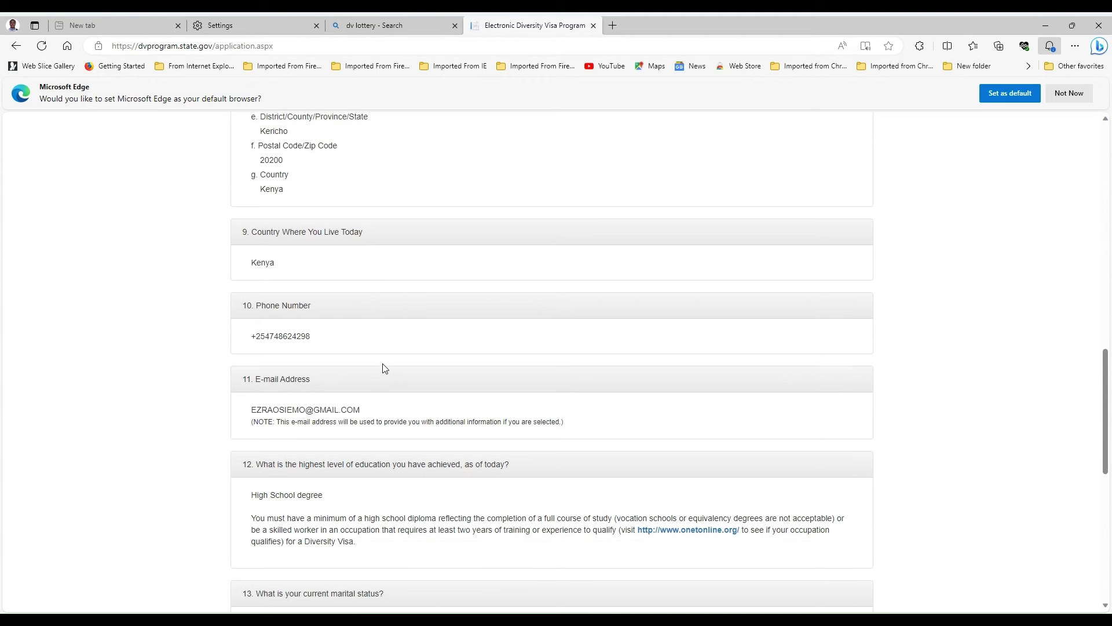
pyautogui.scroll(-1, 315, 394)
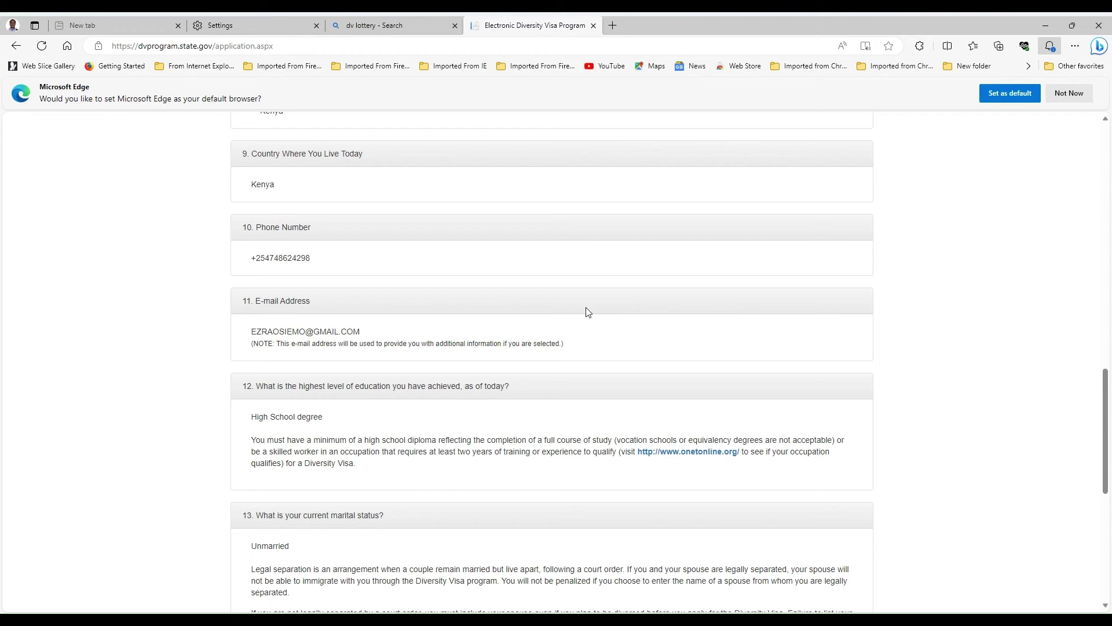
# - Scroll the review past Unmarried and 0 children to the Submit, Go Back to Part 1 and Cancel Entry buttons
pyautogui.scroll(-1, 580, 344)
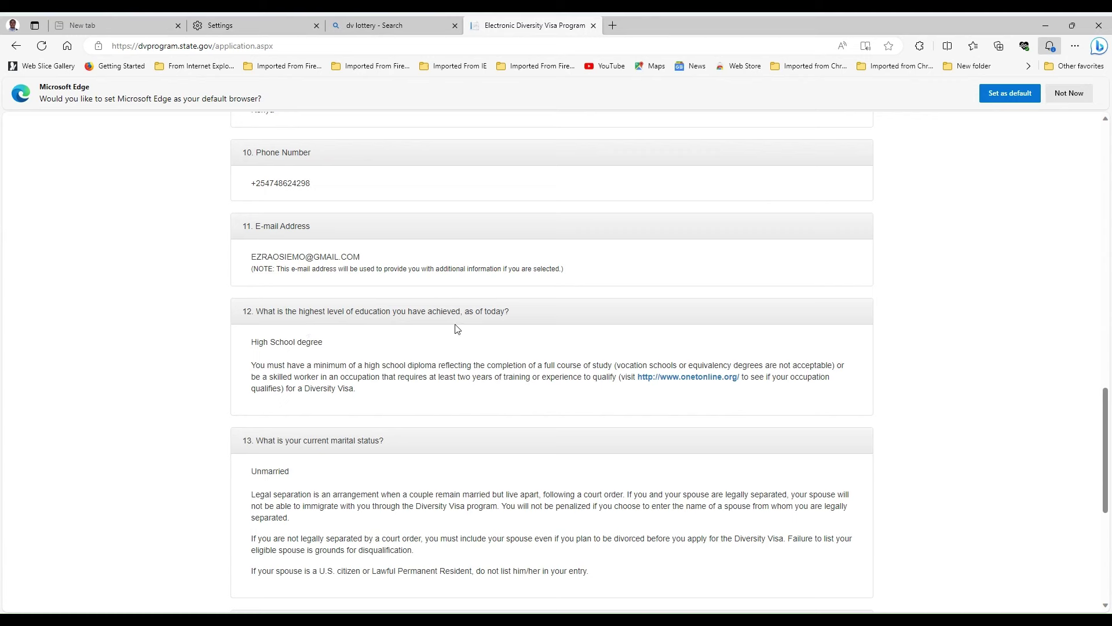
pyautogui.scroll(-1, 376, 362)
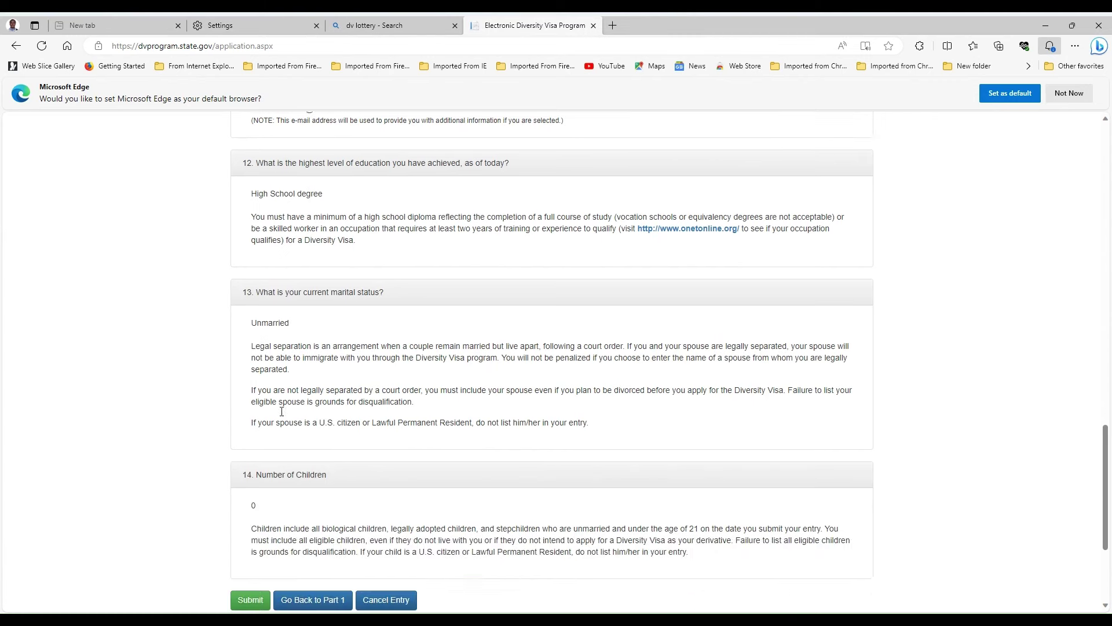
pyautogui.scroll(-3, 282, 415)
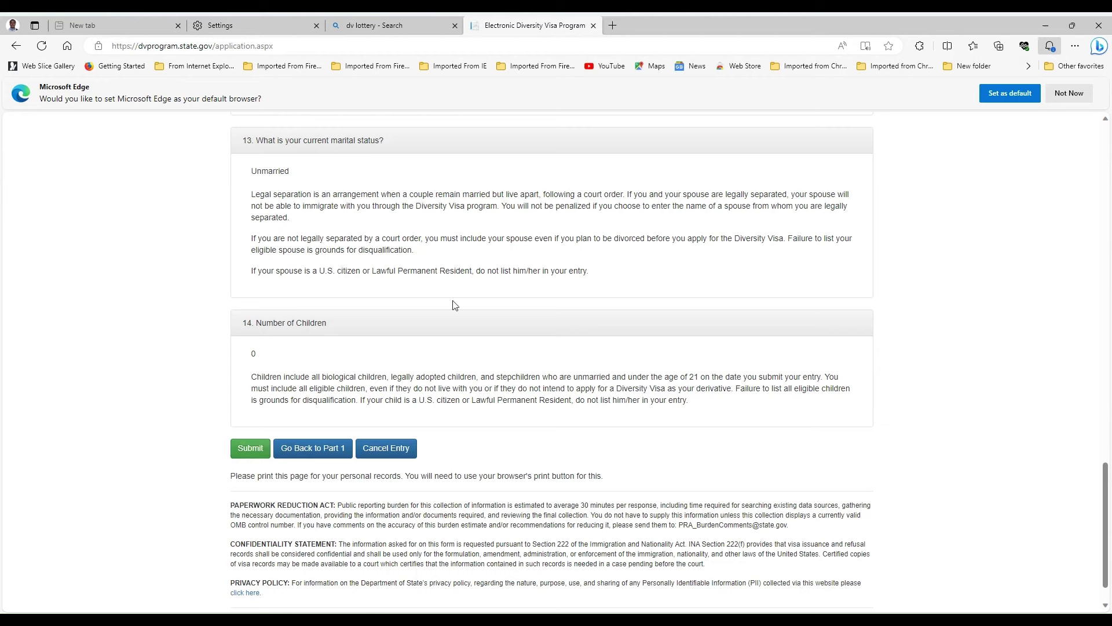
pyautogui.scroll(4, 499, 318)
# - Scroll back up the review to the form header and the Part One – Name section
pyautogui.scroll(10, 516, 328)
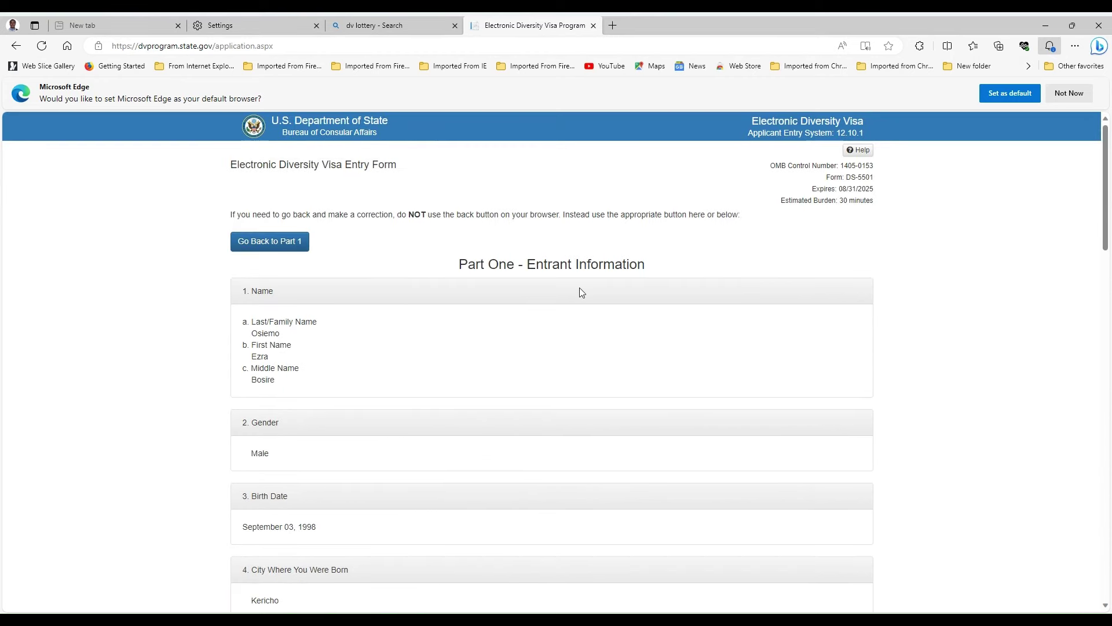
pyautogui.scroll(-12, 579, 292)
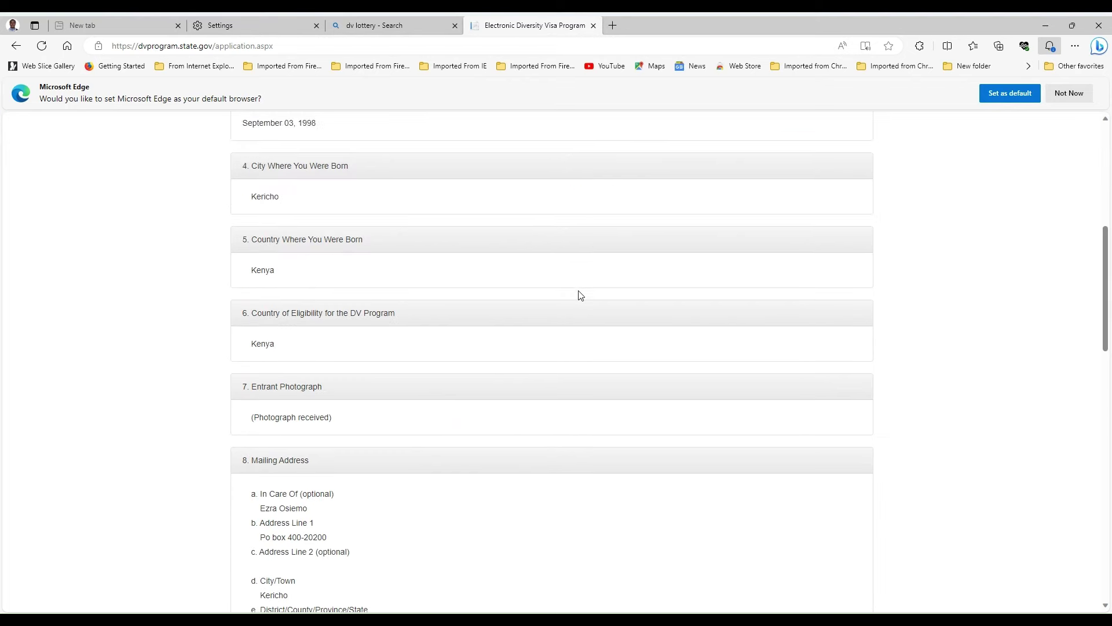
pyautogui.scroll(5, 578, 295)
pyautogui.scroll(9, 577, 300)
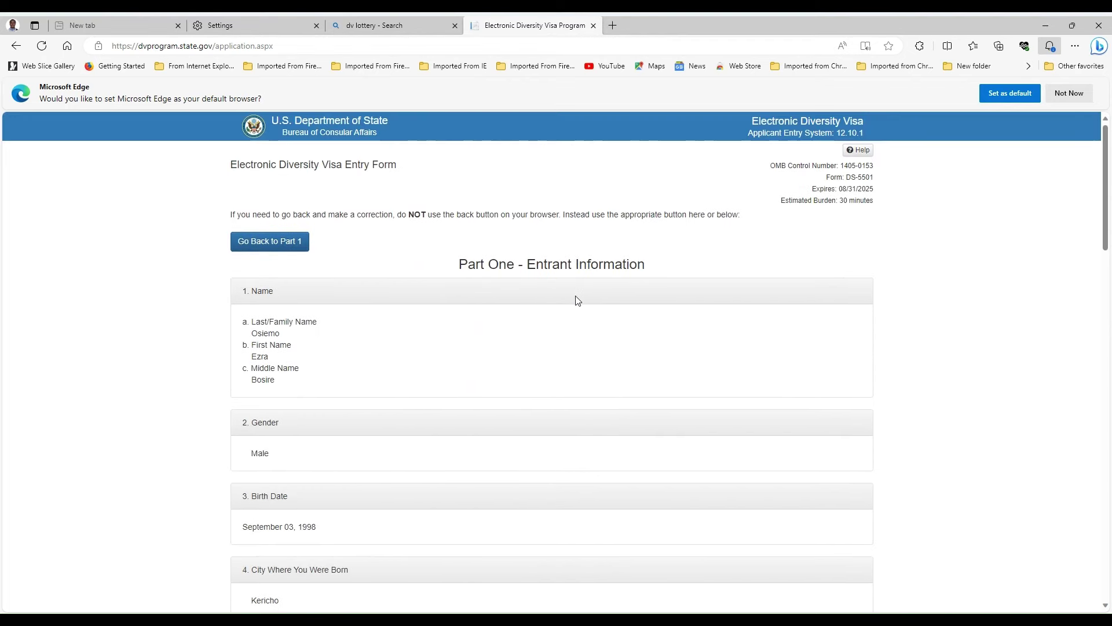